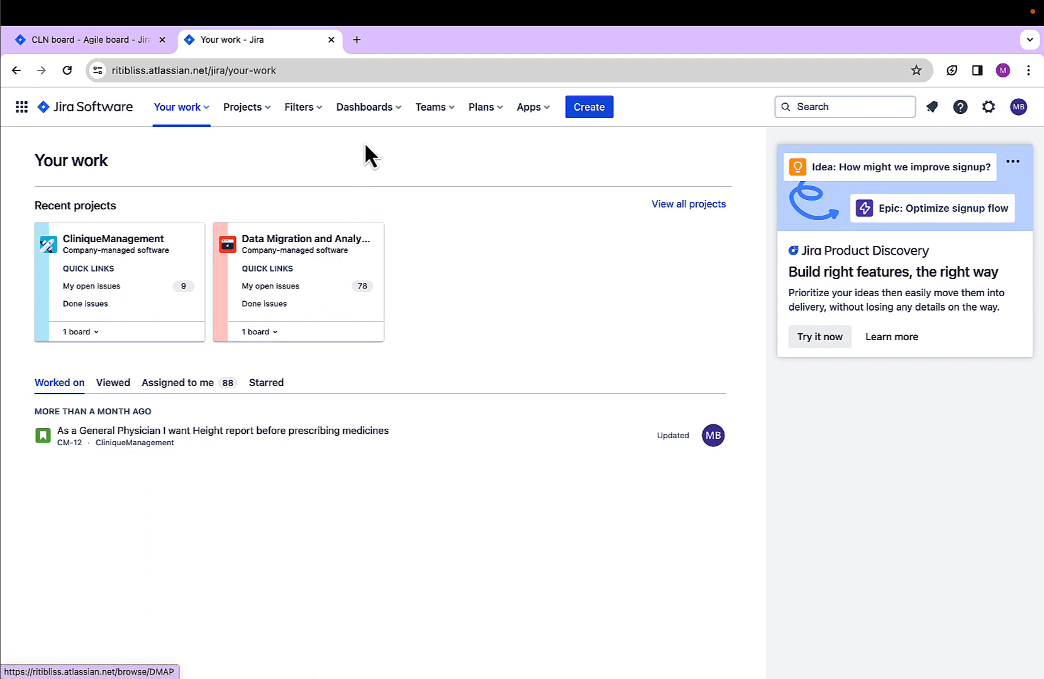
Open the Dummy_DashBoard_DMAP dashboard for editing and add the Pie Chart gadget to it
click(381, 112)
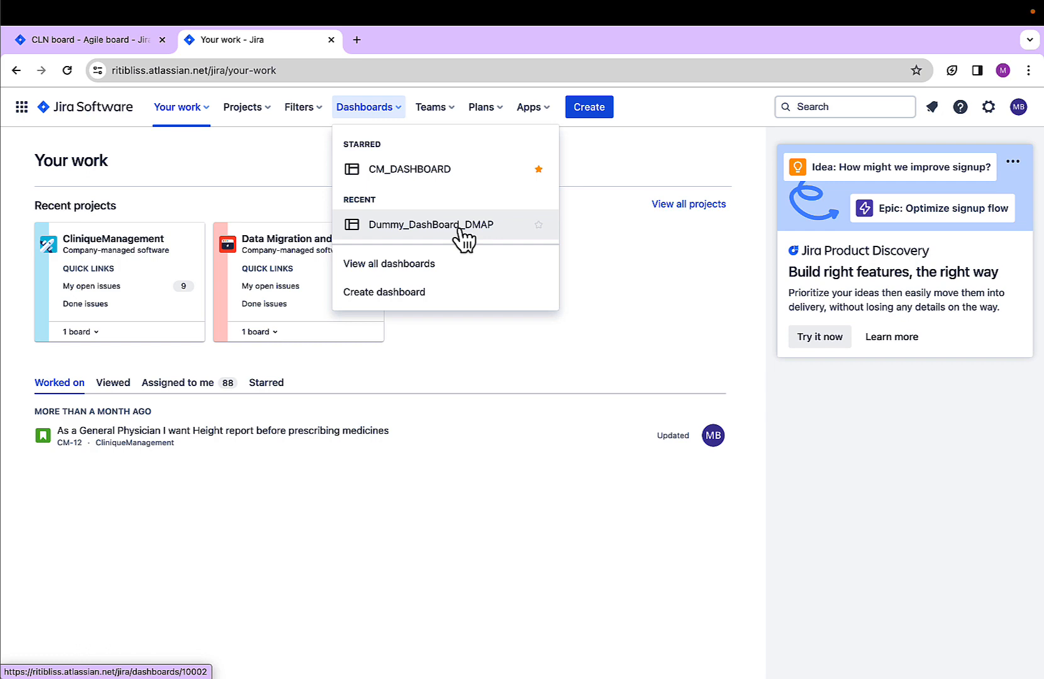
click(464, 236)
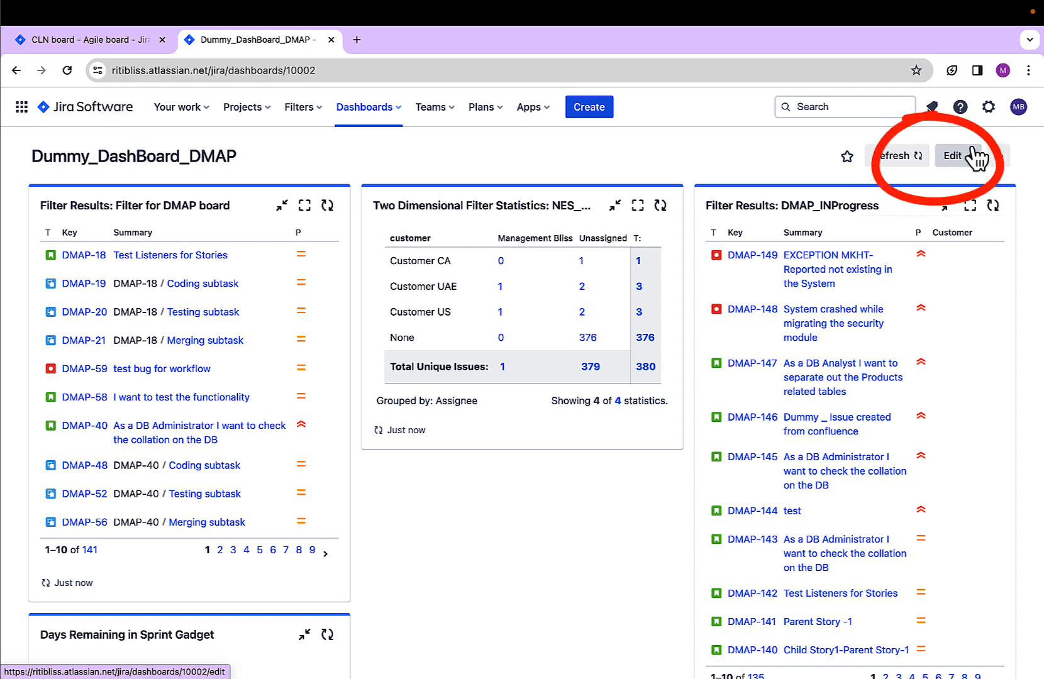
click(951, 156)
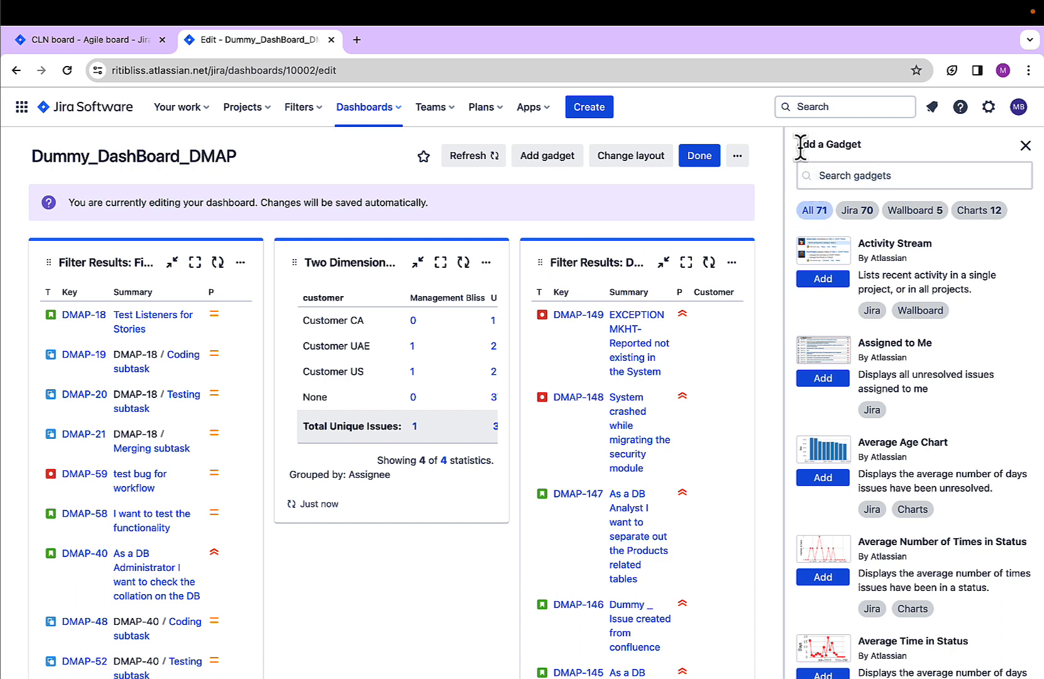
click(825, 177)
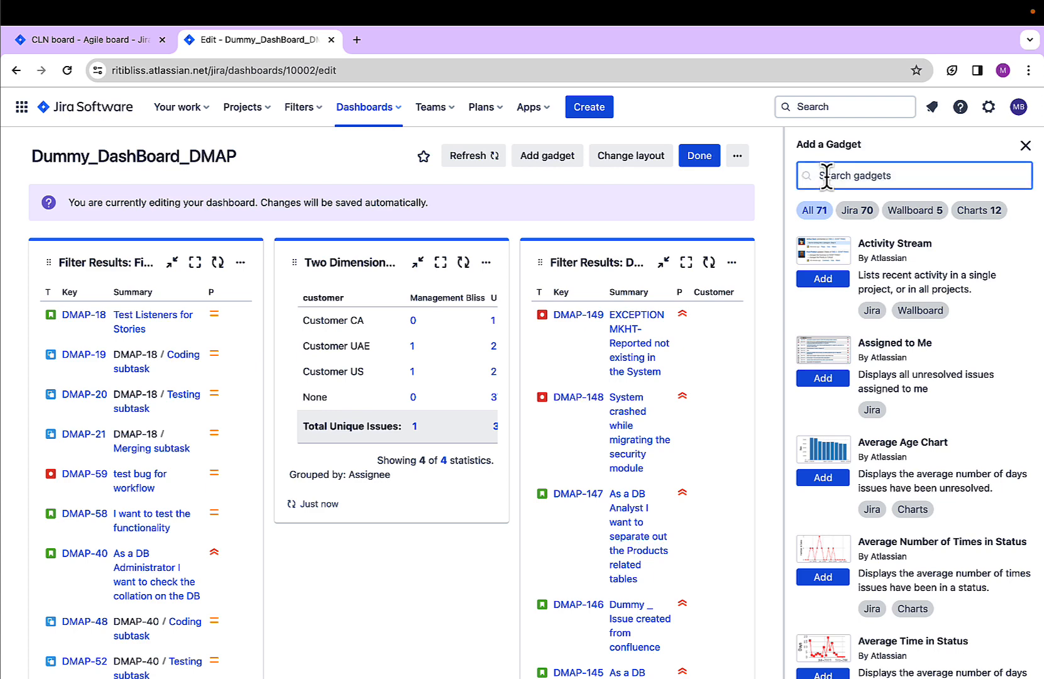
text(pie)
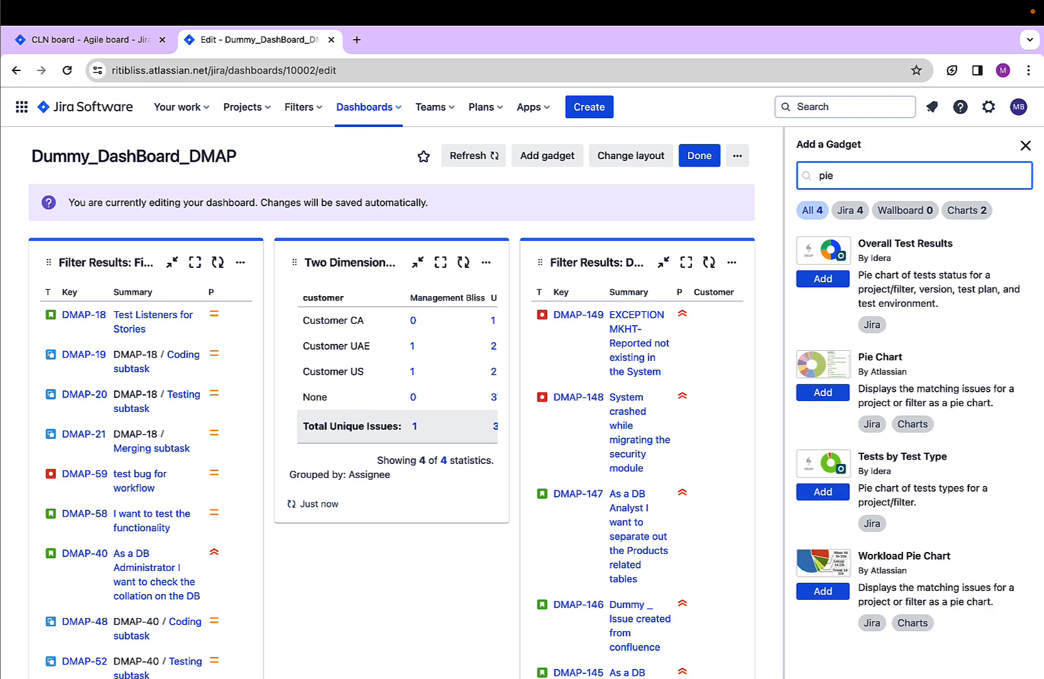
click(811, 395)
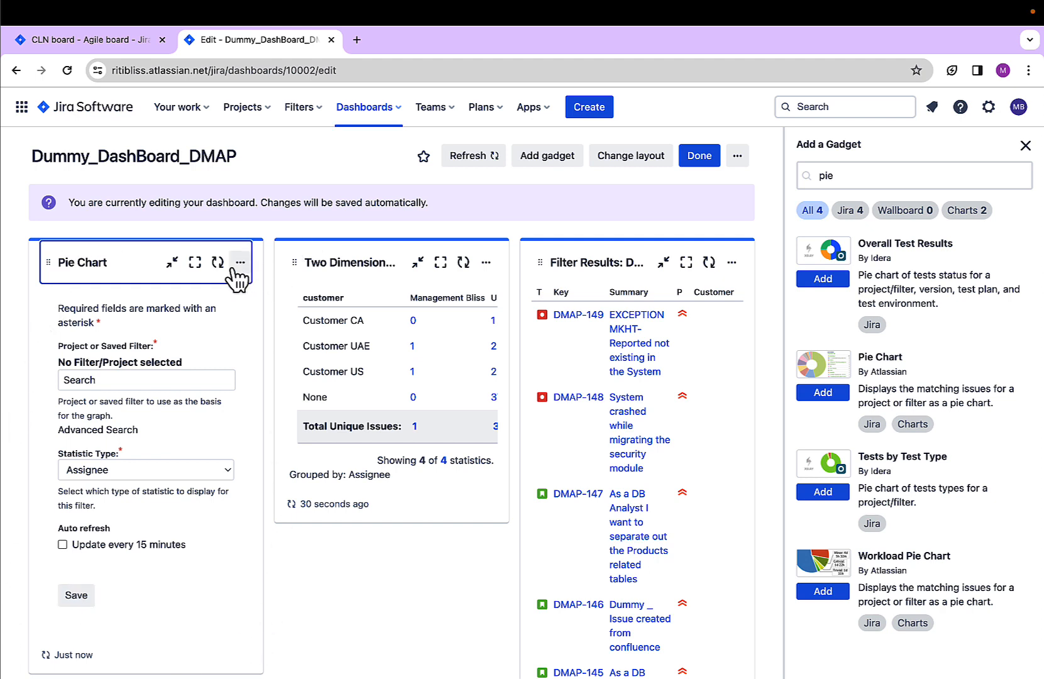
Set the Pie Chart gadget's project or saved filter to CliniqueManagement
click(169, 380)
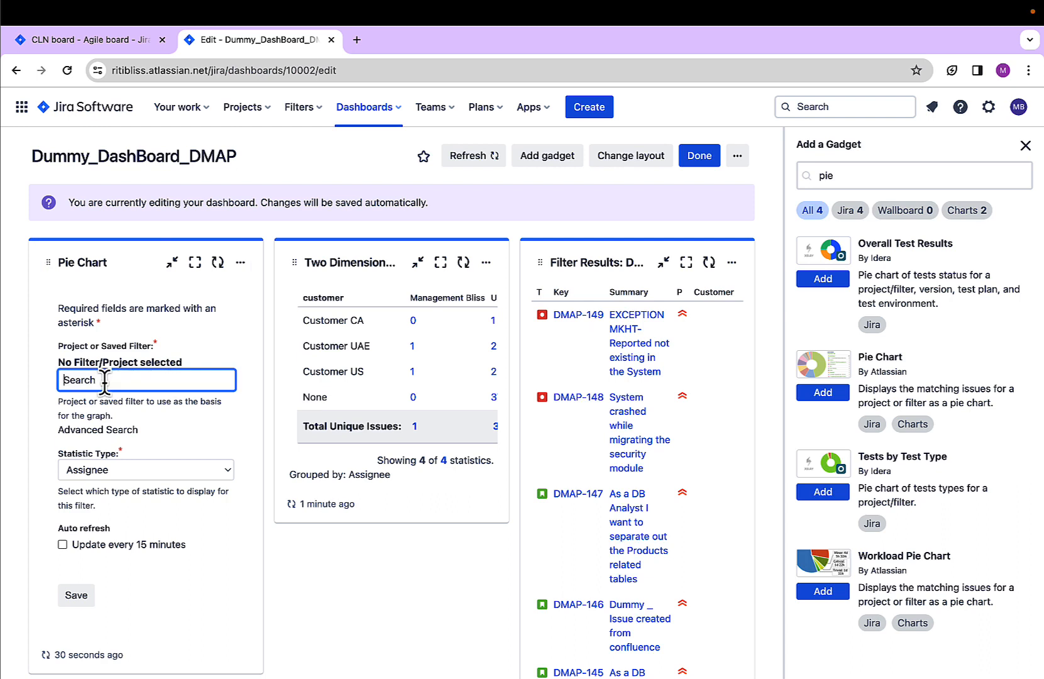
click(85, 364)
drag(85, 363, 150, 357)
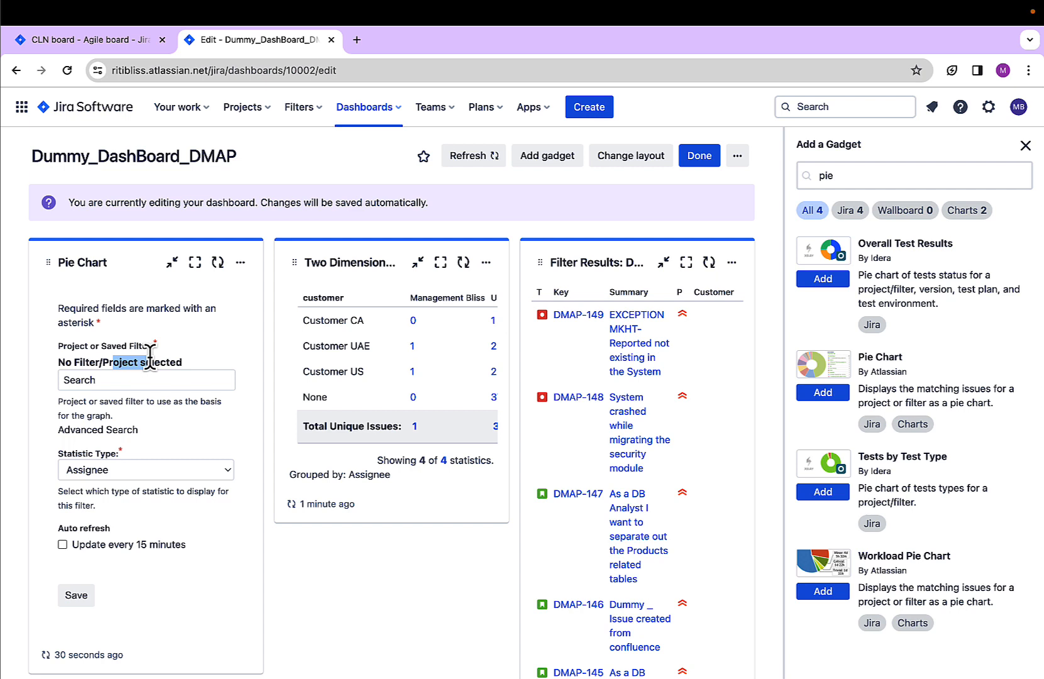
click(102, 379)
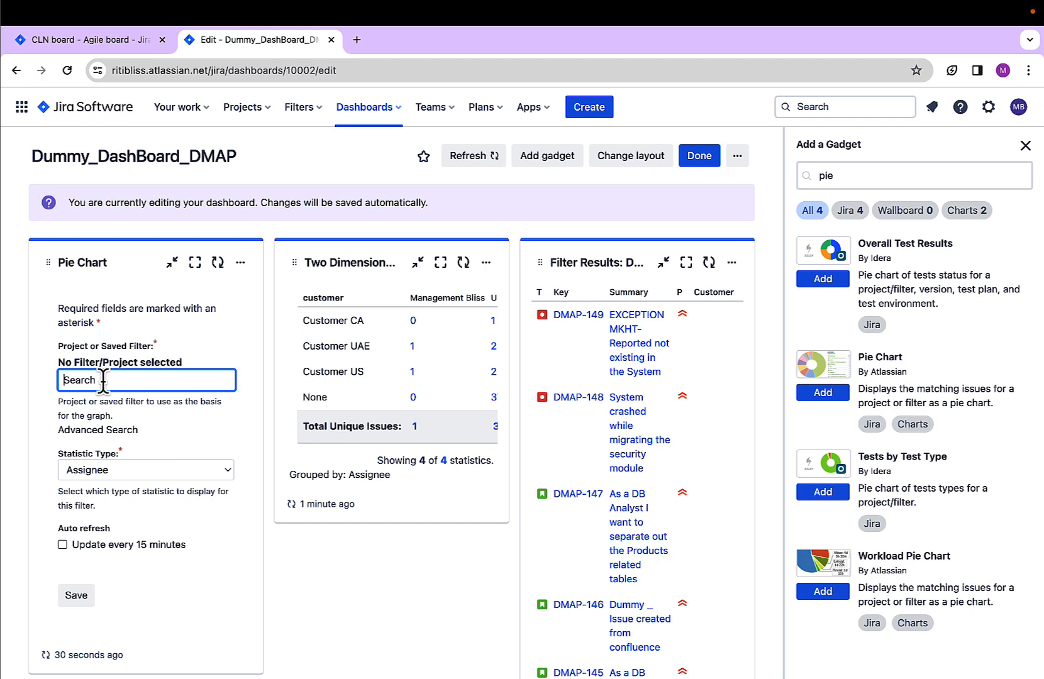
text(clin)
key(Return)
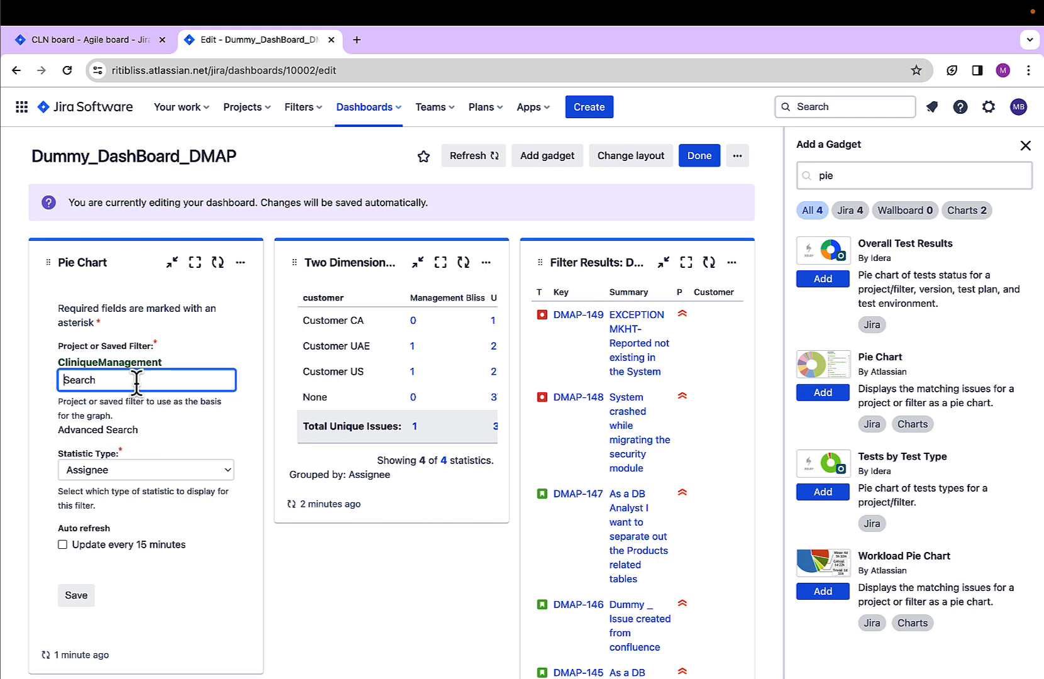
Set the pie chart's statistic type to Epic Link and save the gadget configuration
click(107, 473)
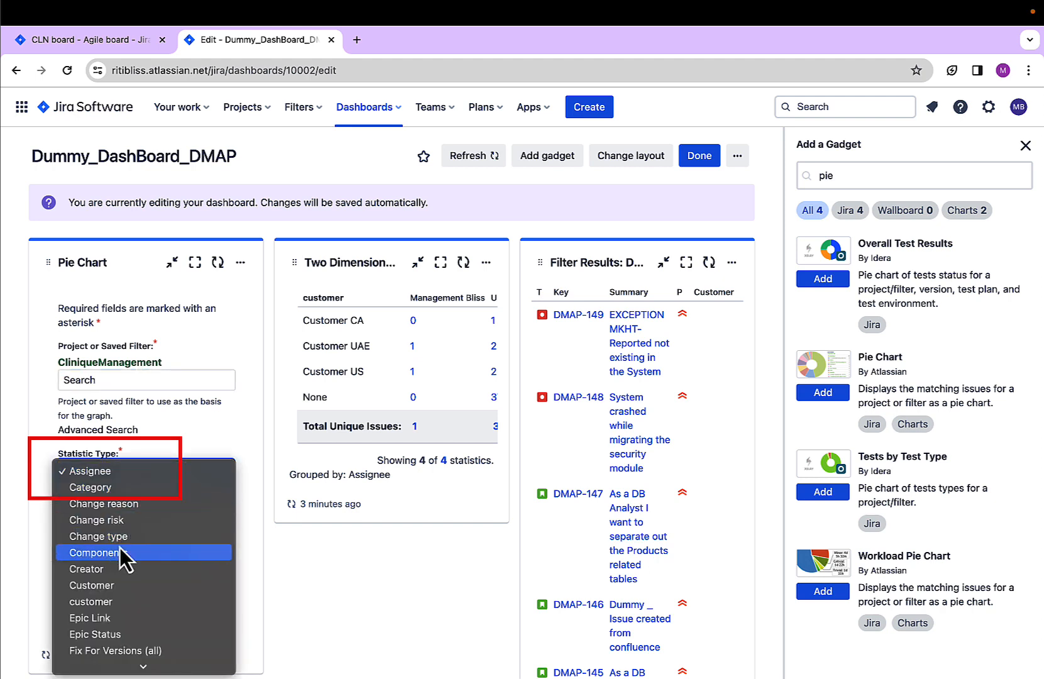
click(117, 619)
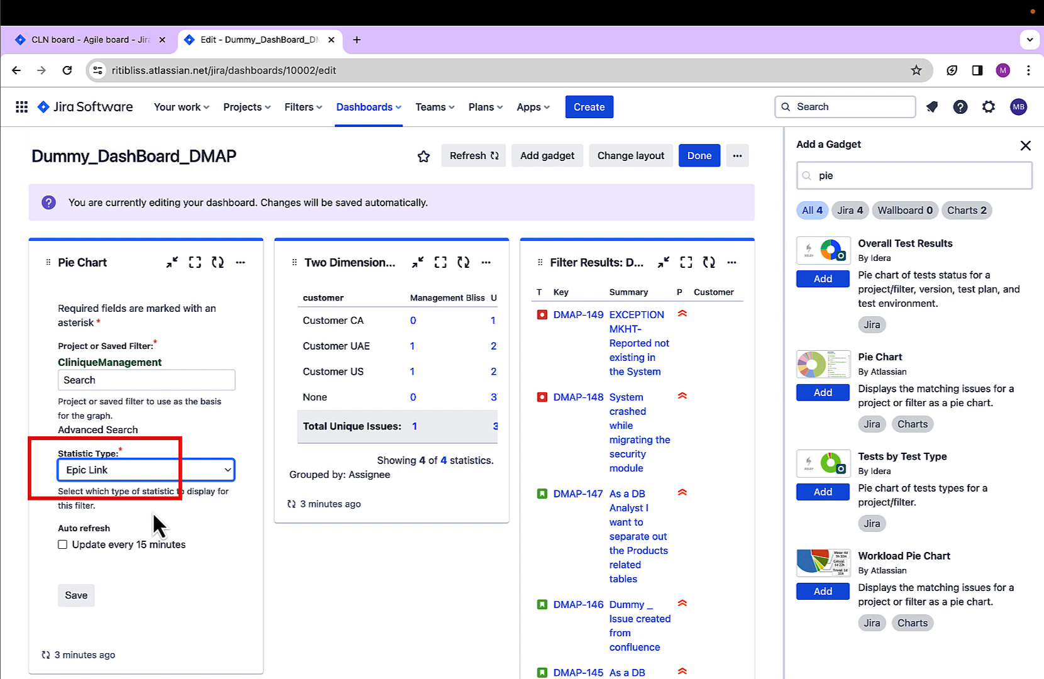
click(78, 596)
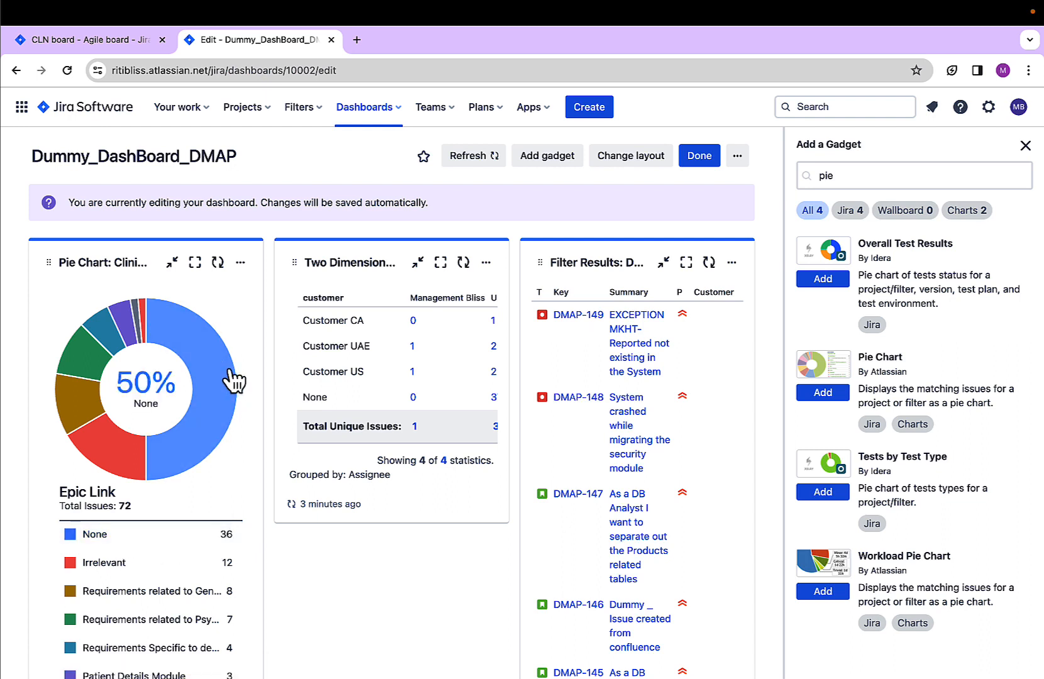
Maximize the pie chart and view the issues behind its None entry in a separate browser tab
click(195, 262)
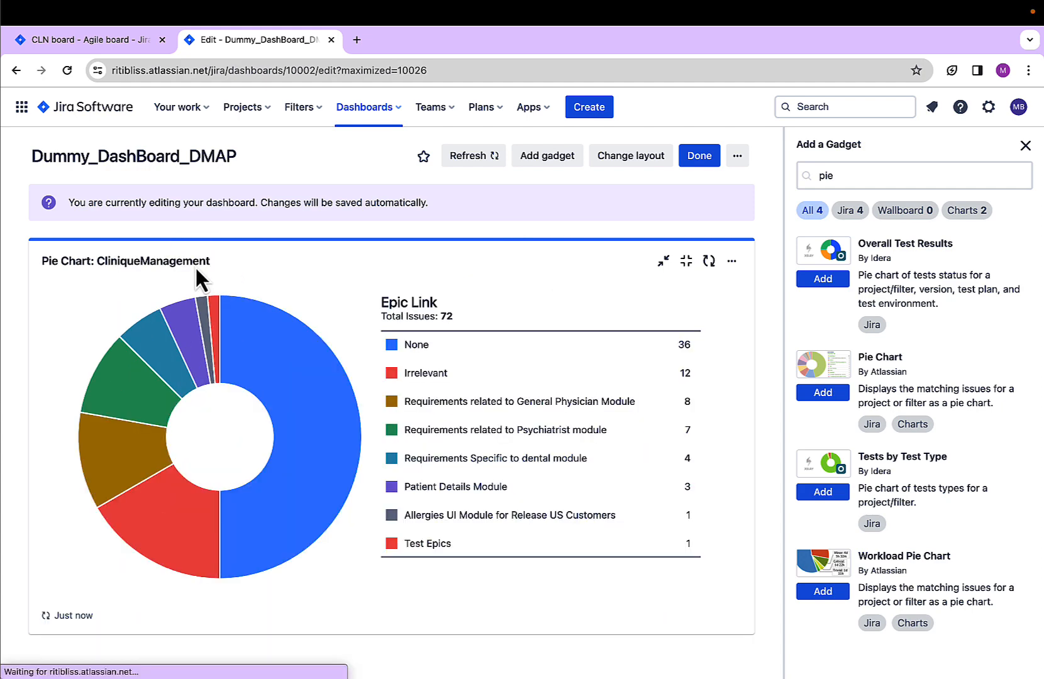
click(419, 357)
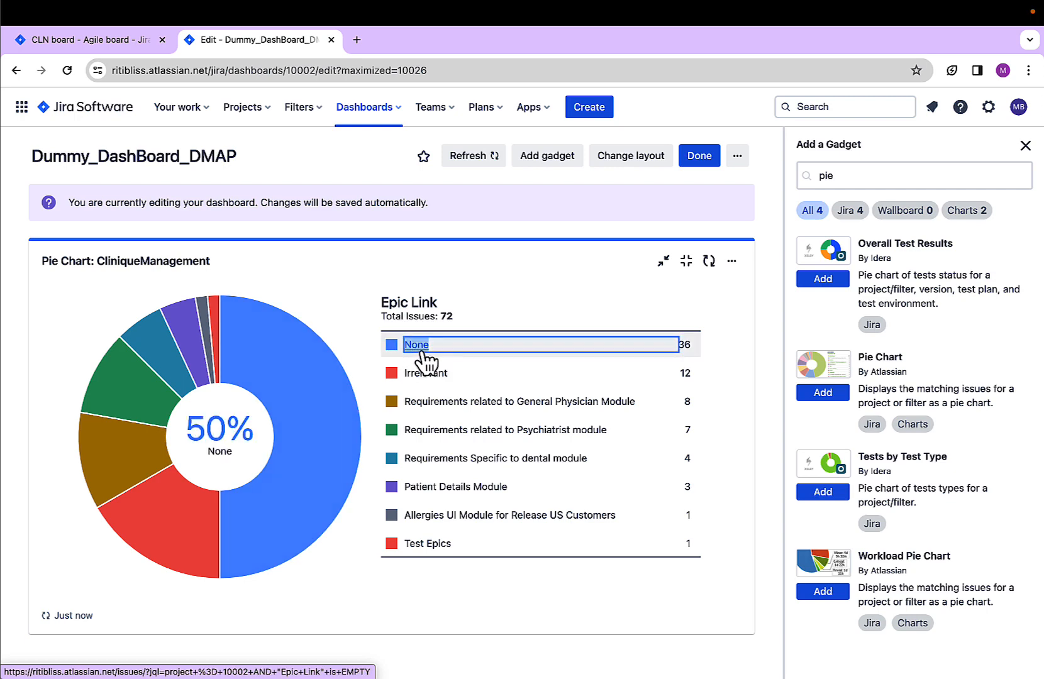
right_click(421, 344)
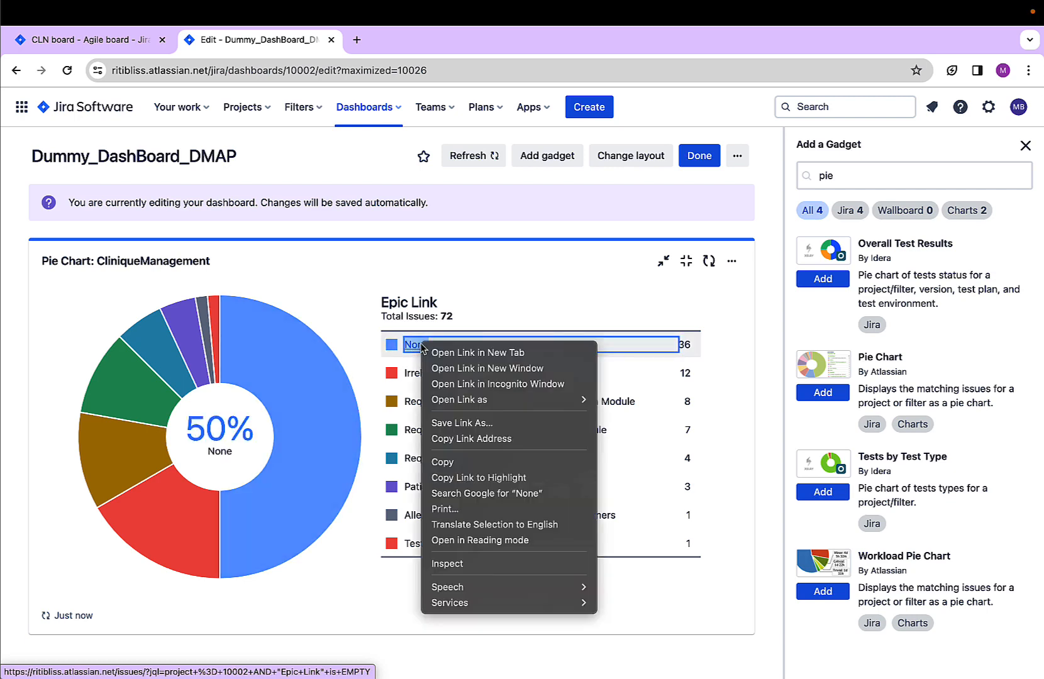
click(446, 355)
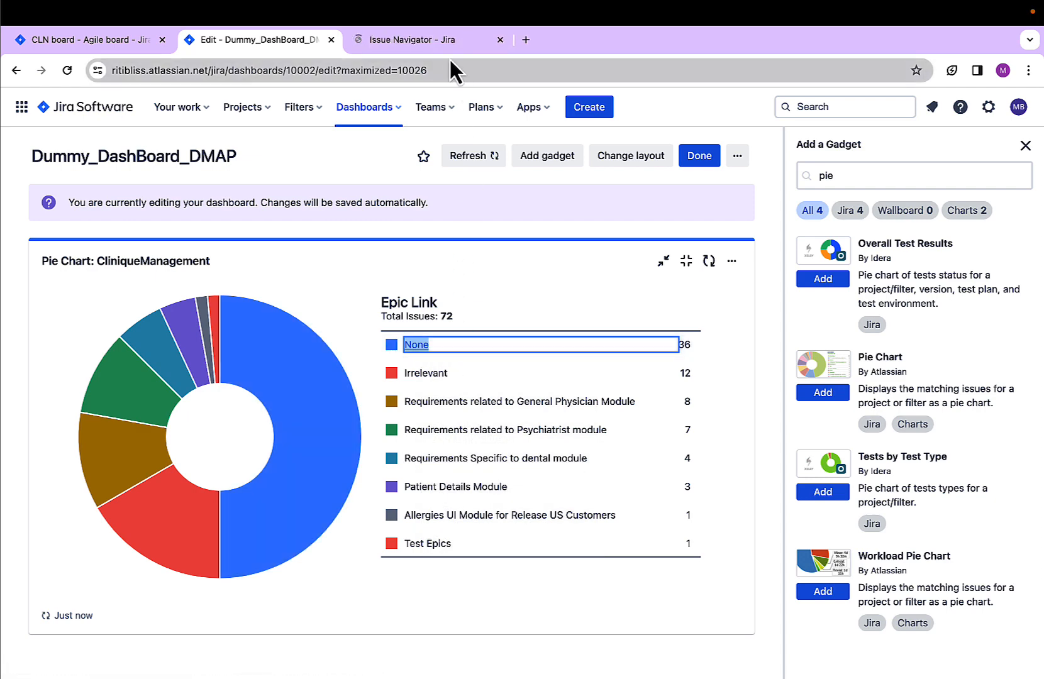
click(441, 40)
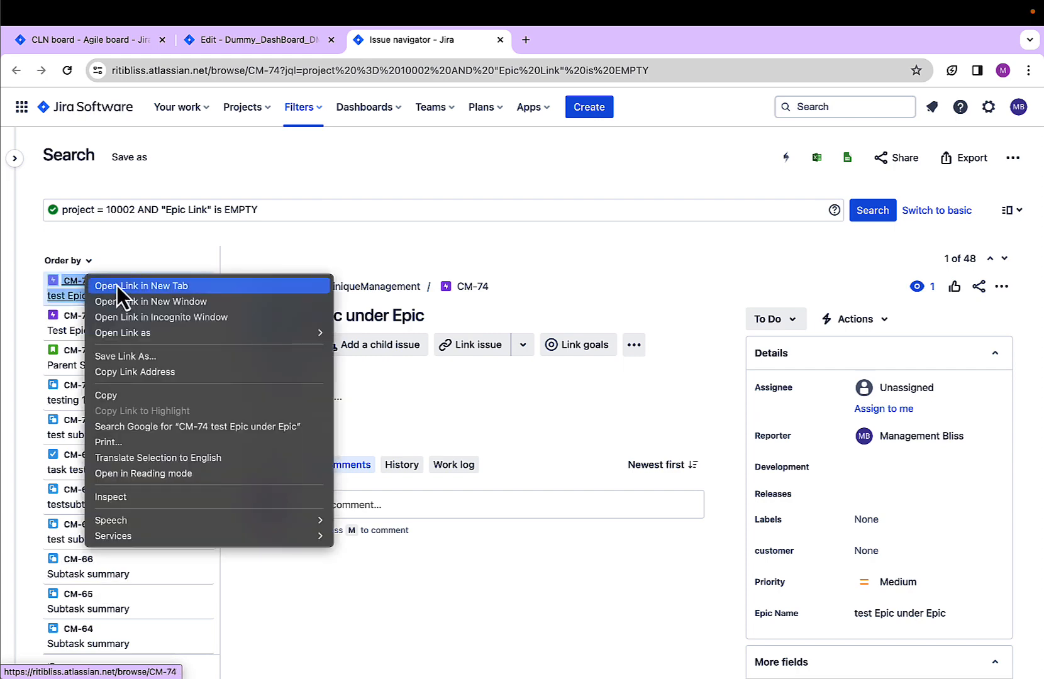
View the epic CM-74 in its own browser tab, then return to the dashboard
click(116, 285)
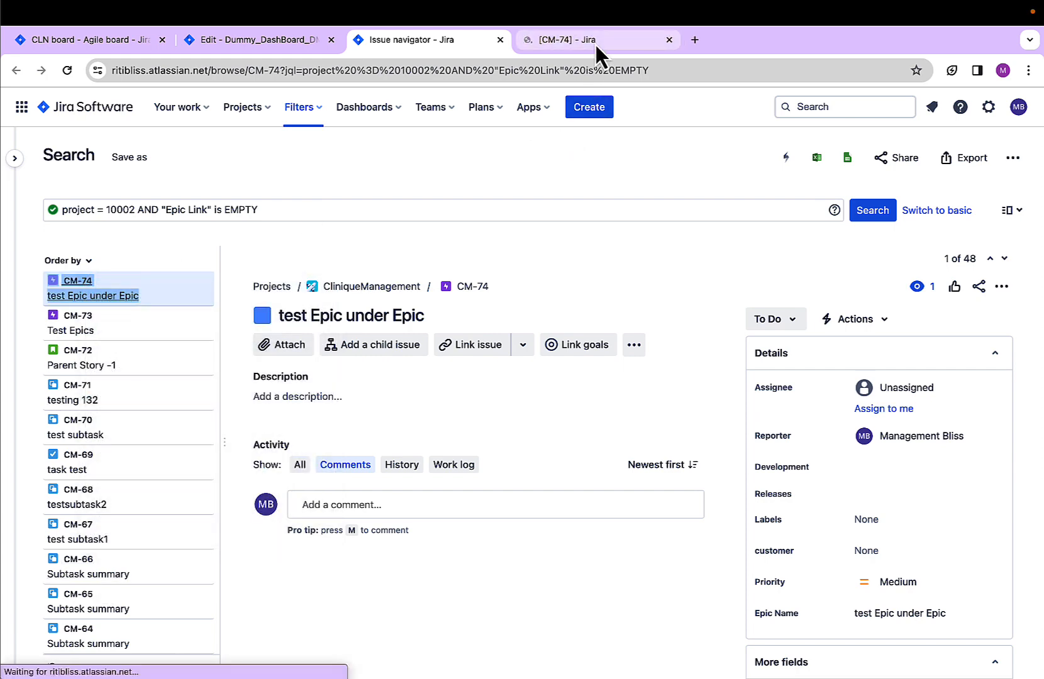
click(594, 42)
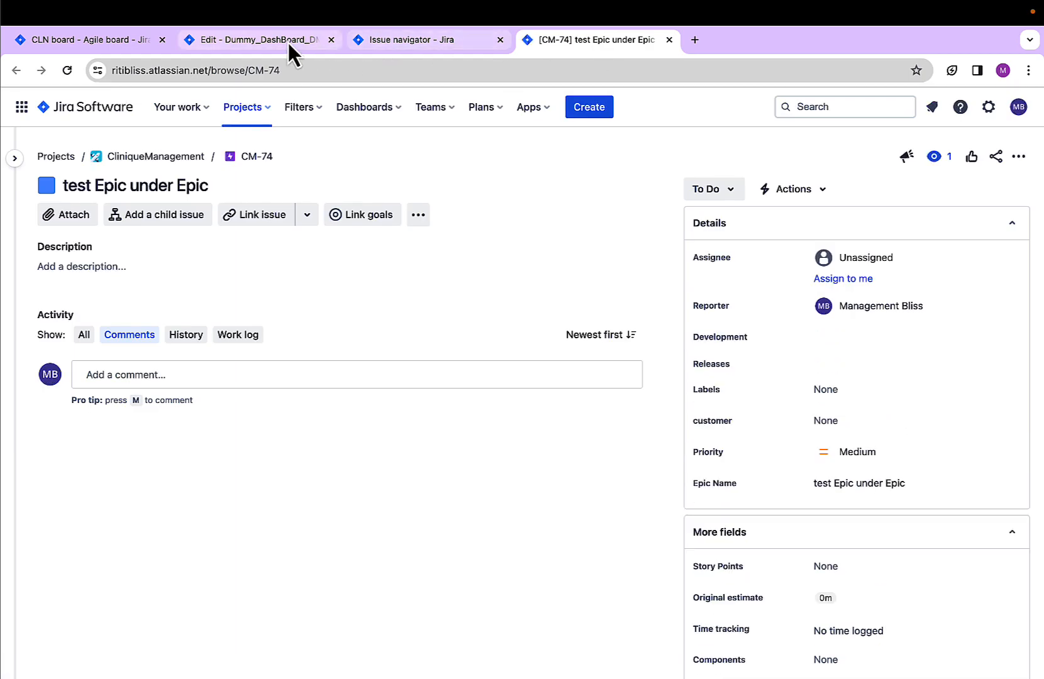
click(252, 40)
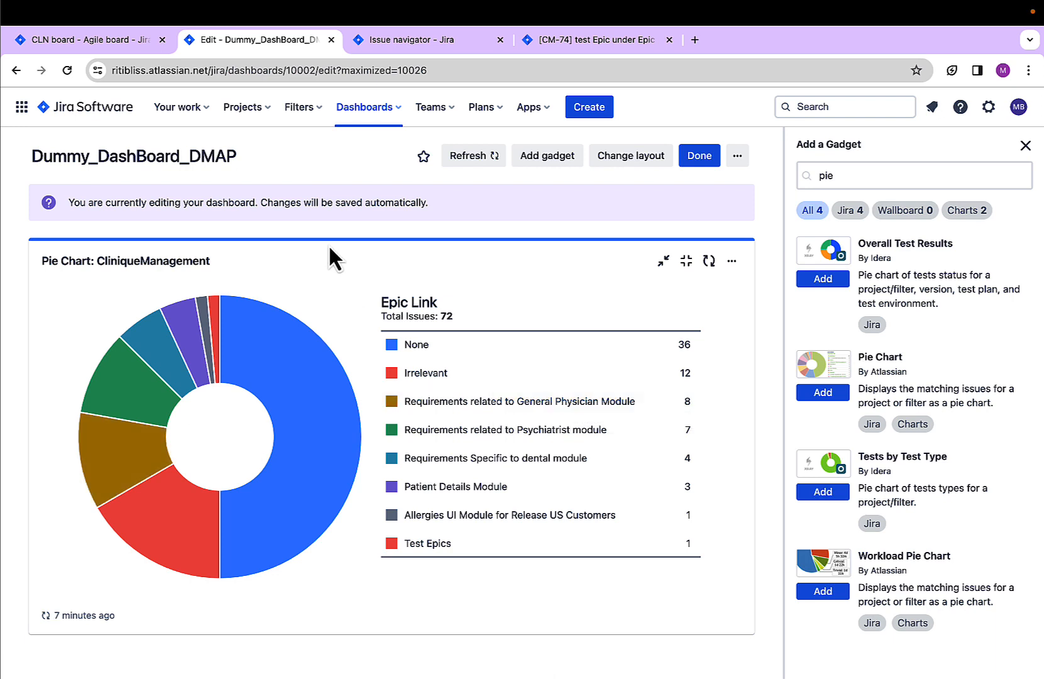
Go to the list of all filters and start creating a new filter
click(304, 117)
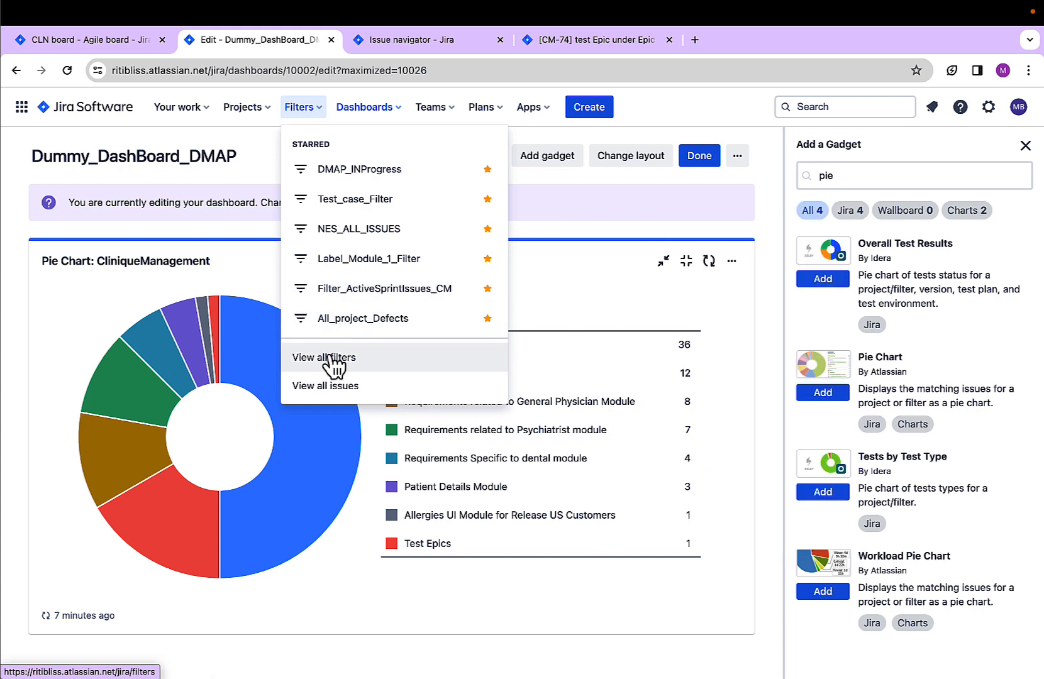
click(335, 363)
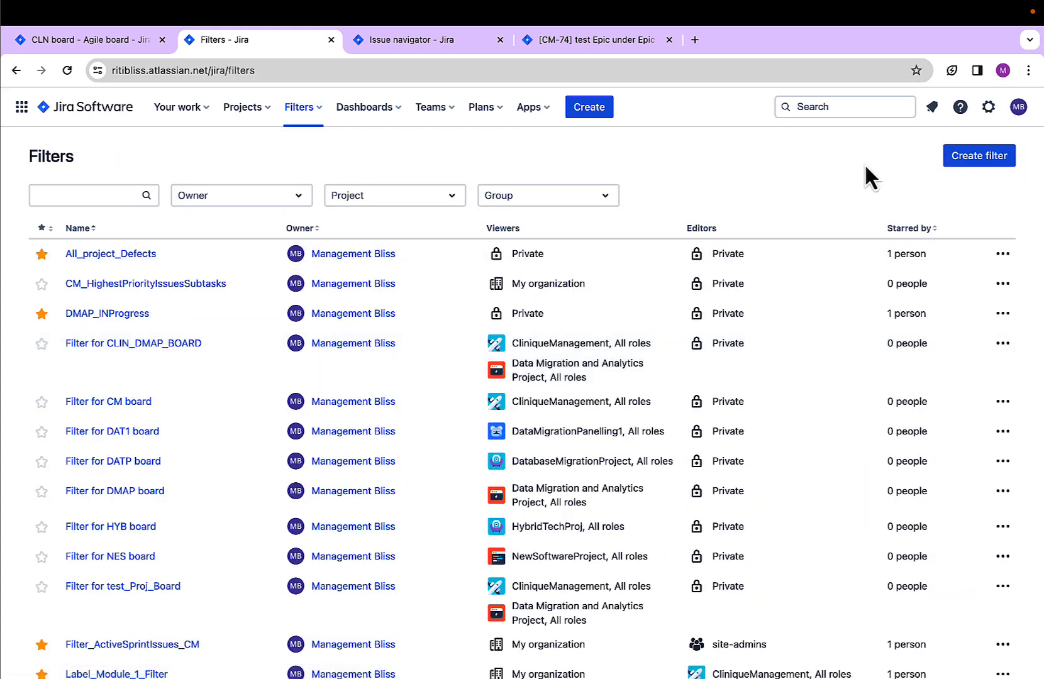
click(961, 165)
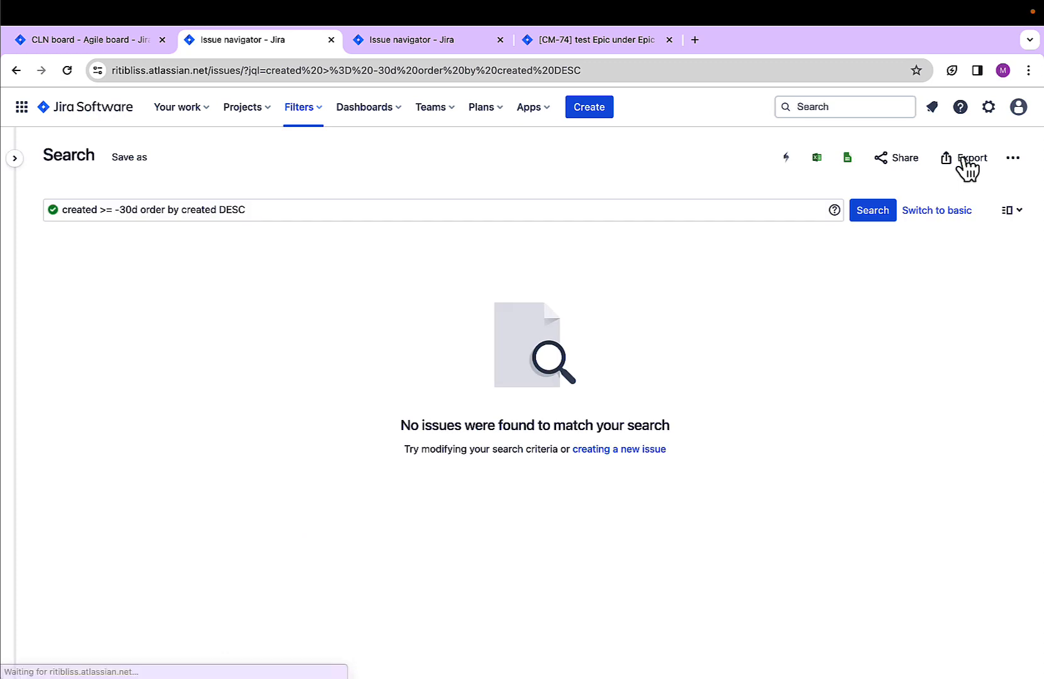
Replace the default JQL query with issuetype = Story
double_click(257, 210)
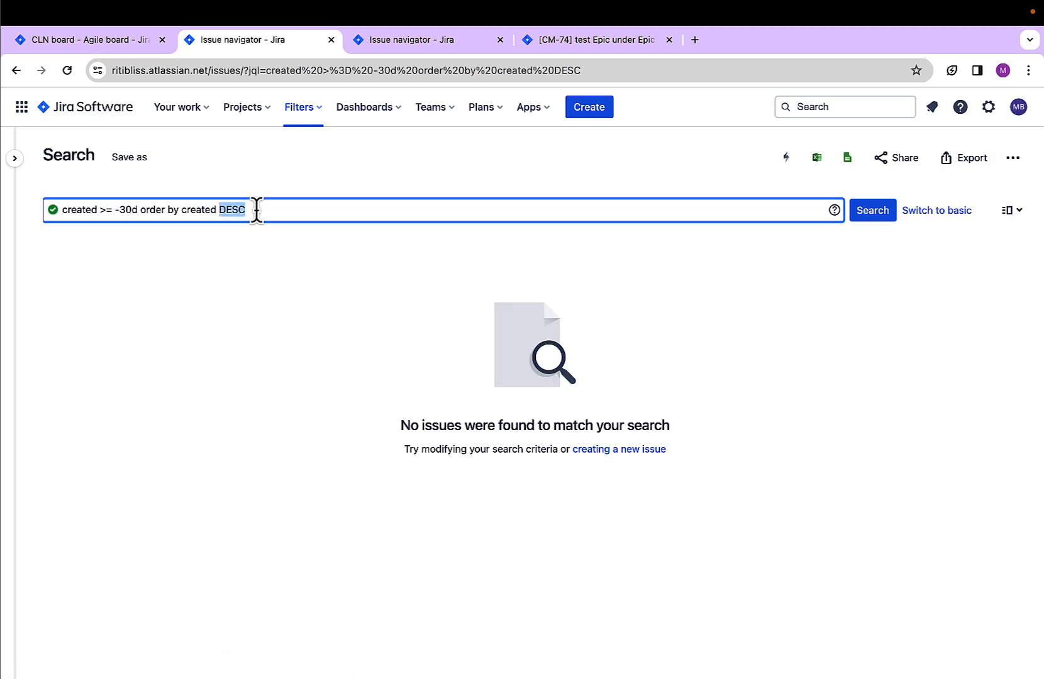
triple_click(257, 209)
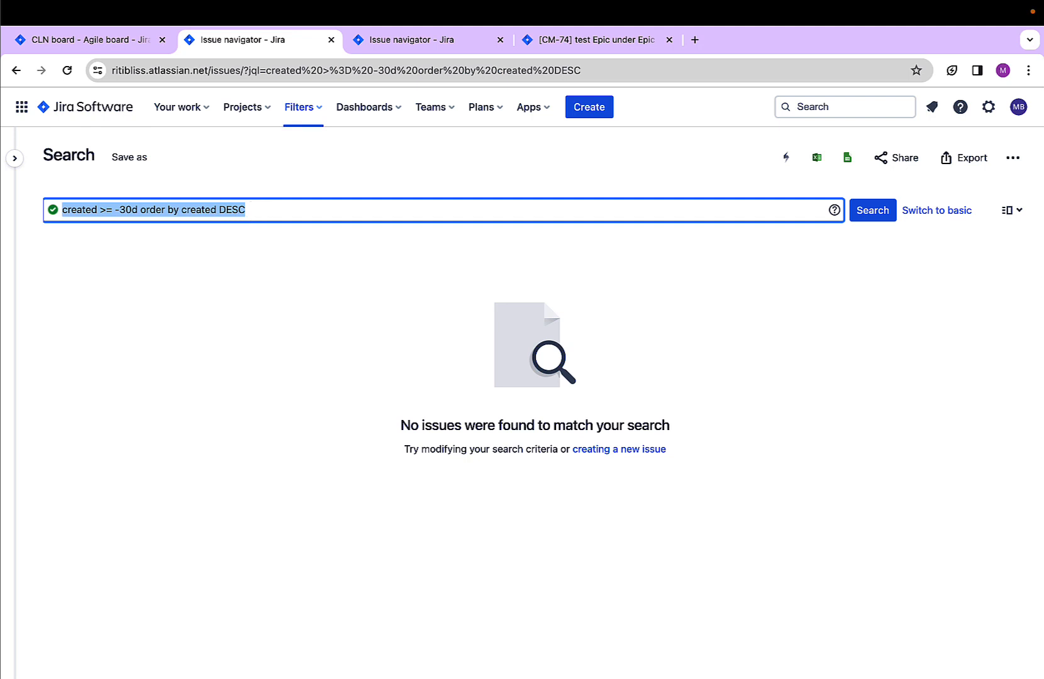
text(issues)
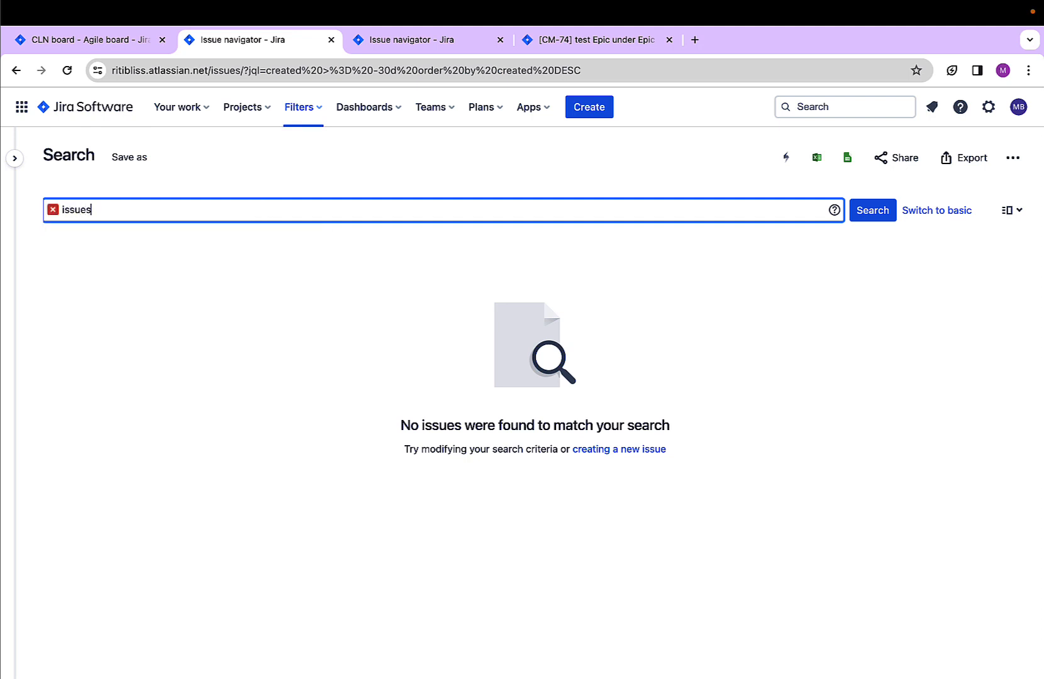
text(ru)
key(BackSpace)
key(BackSpace)
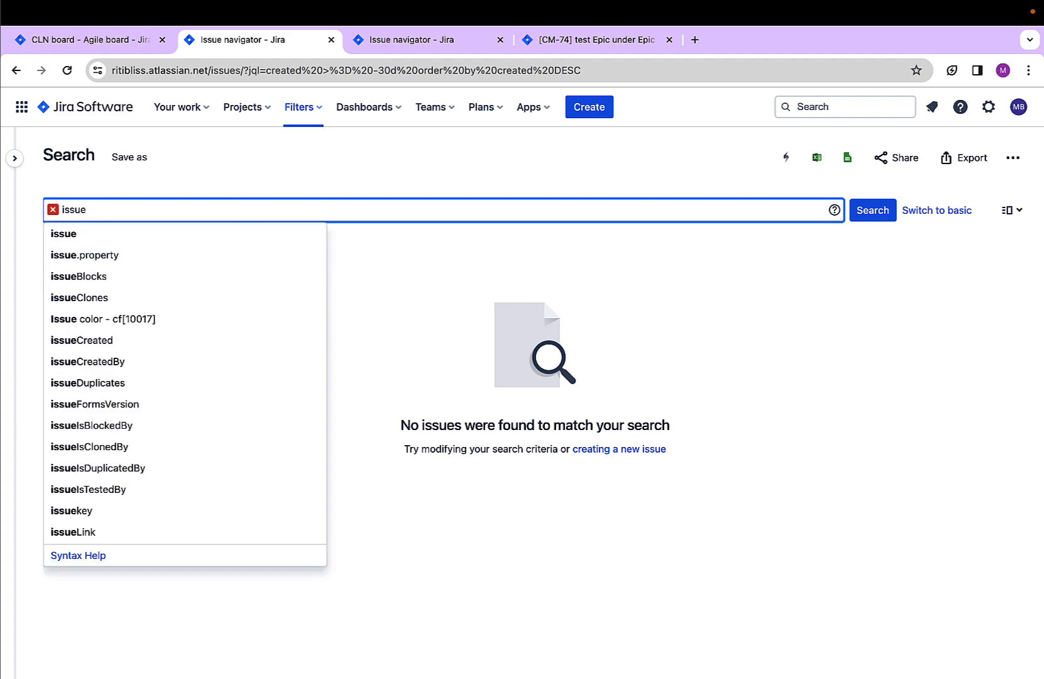
text(ty)
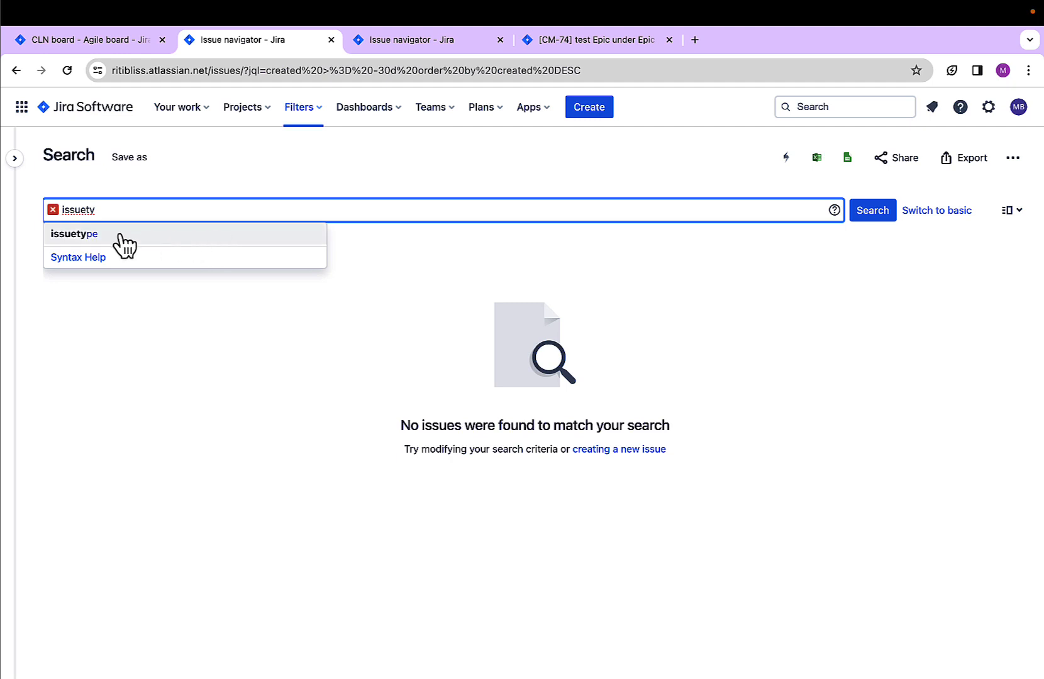
click(102, 245)
text(=)
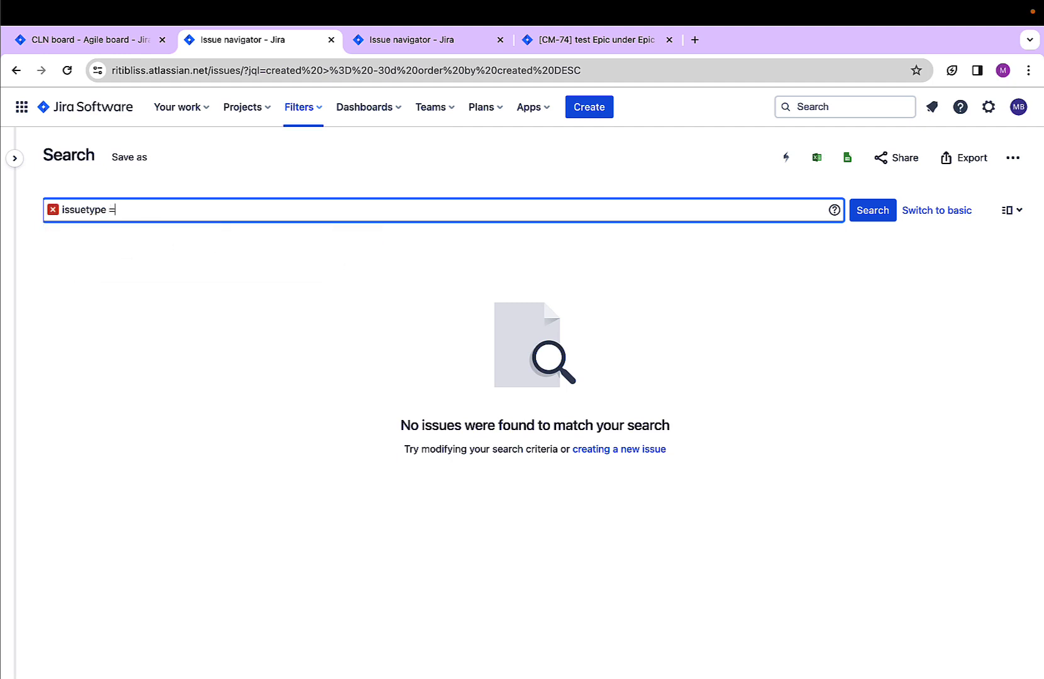
text( St)
click(103, 233)
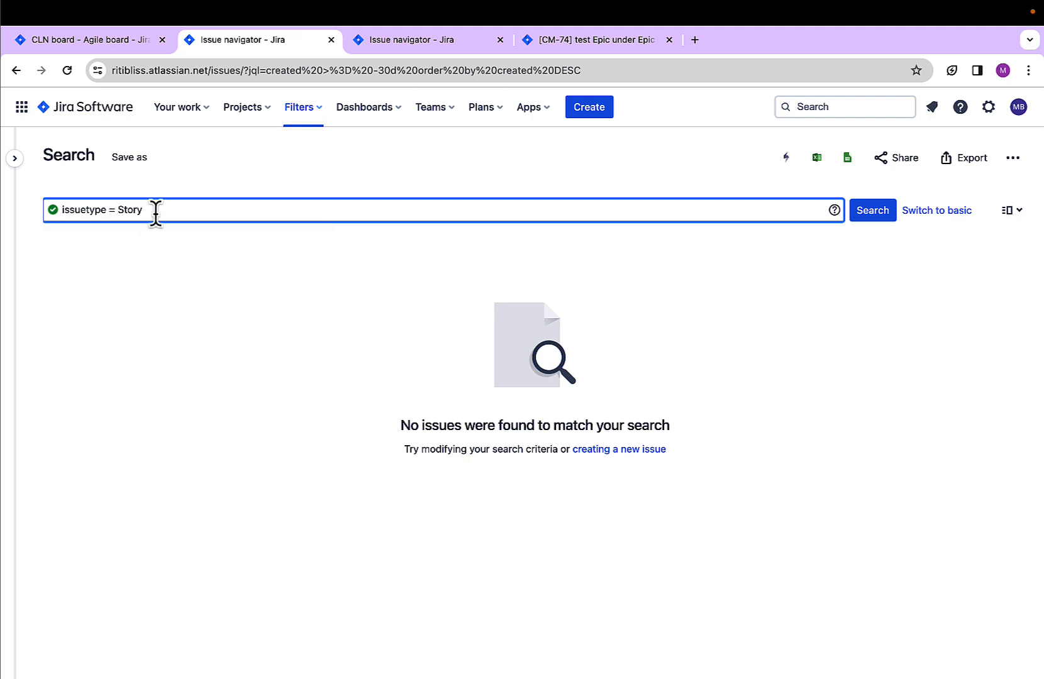
Extend the JQL query with and Project in (CliniqueManagement , DatabaseMigrationProject) and run the search
text(and )
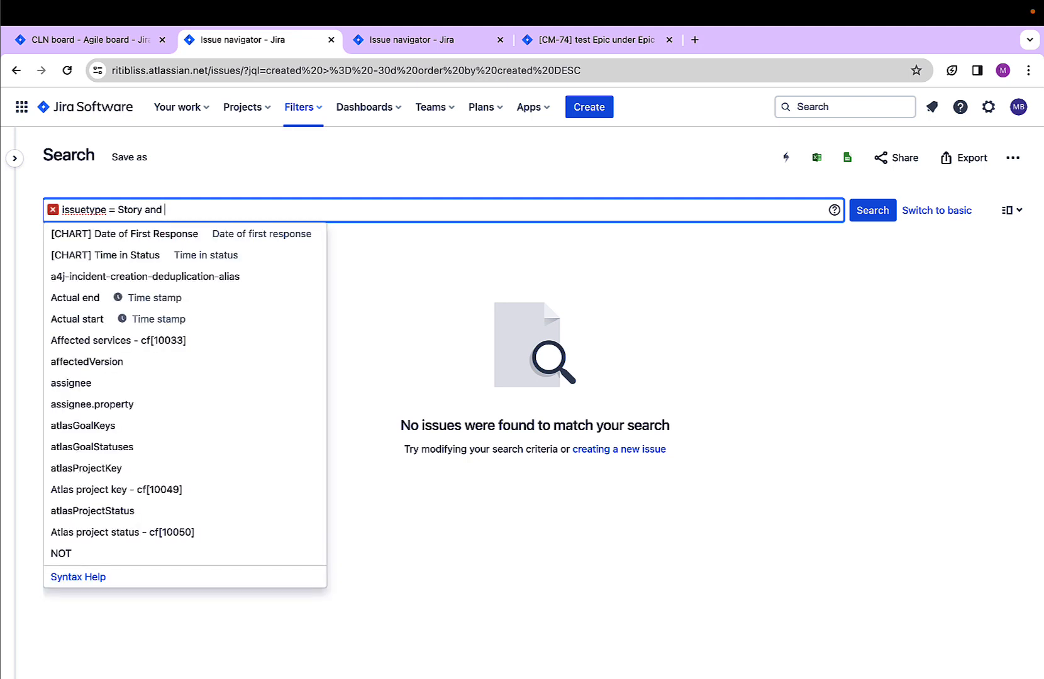
text(Project)
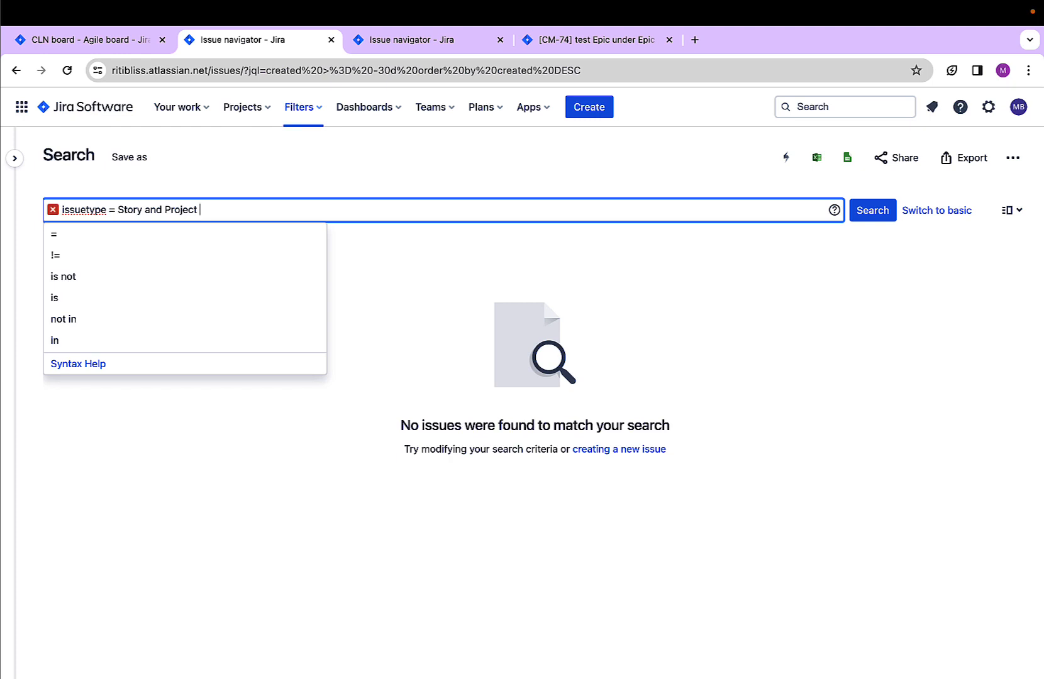
text(in )
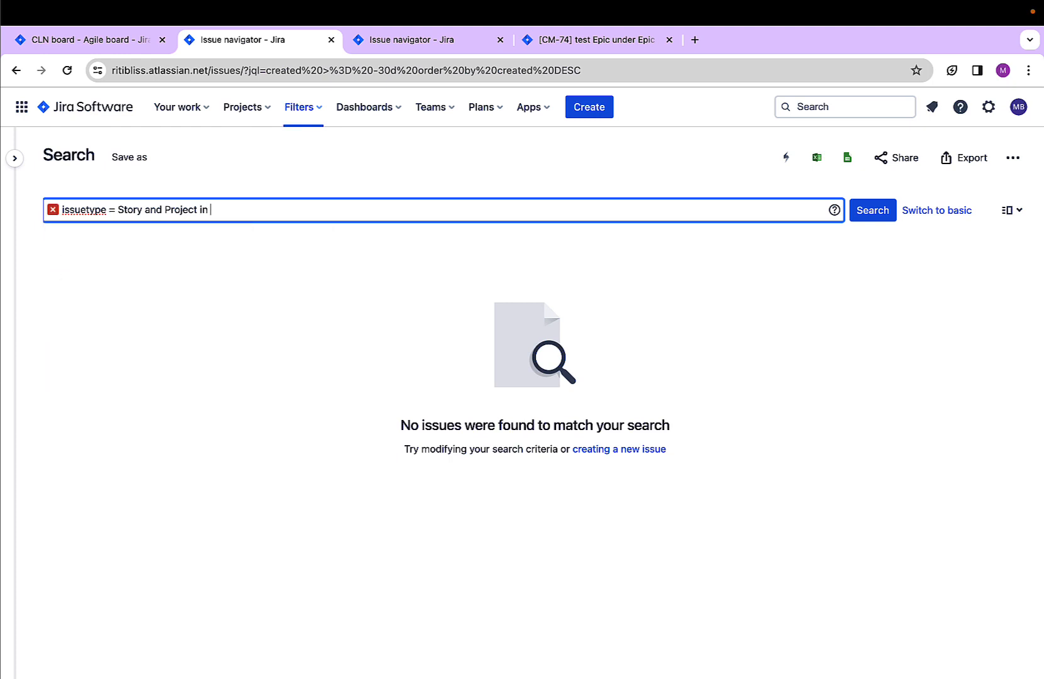
text(()
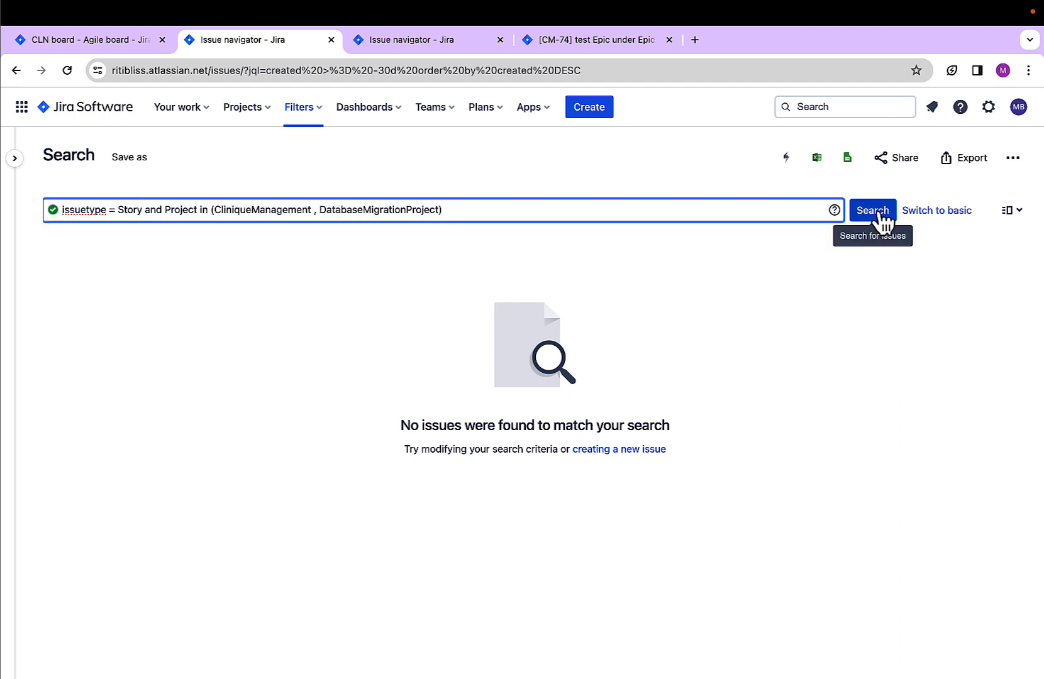
click(880, 214)
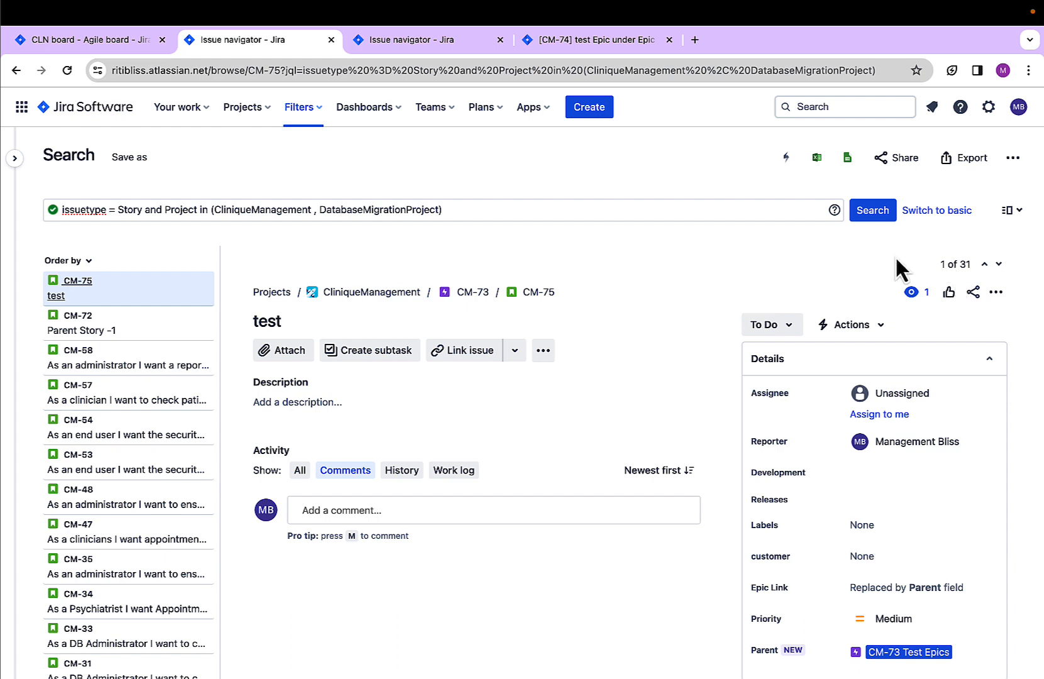
Save the search as a filter named Stories_DATP_CM
click(132, 158)
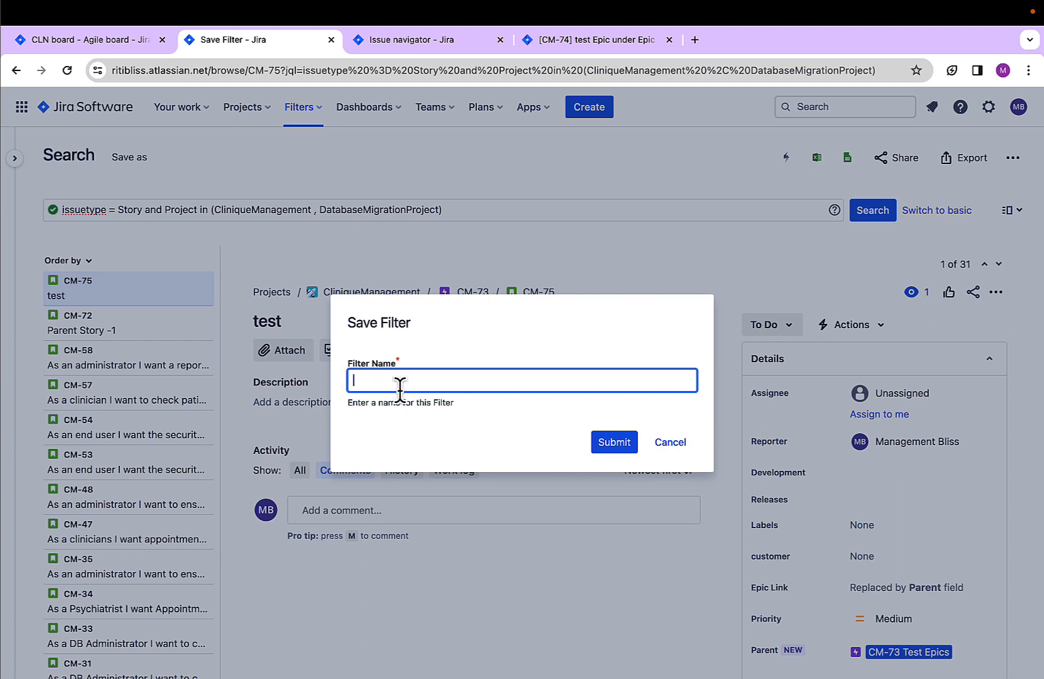
text(Stor)
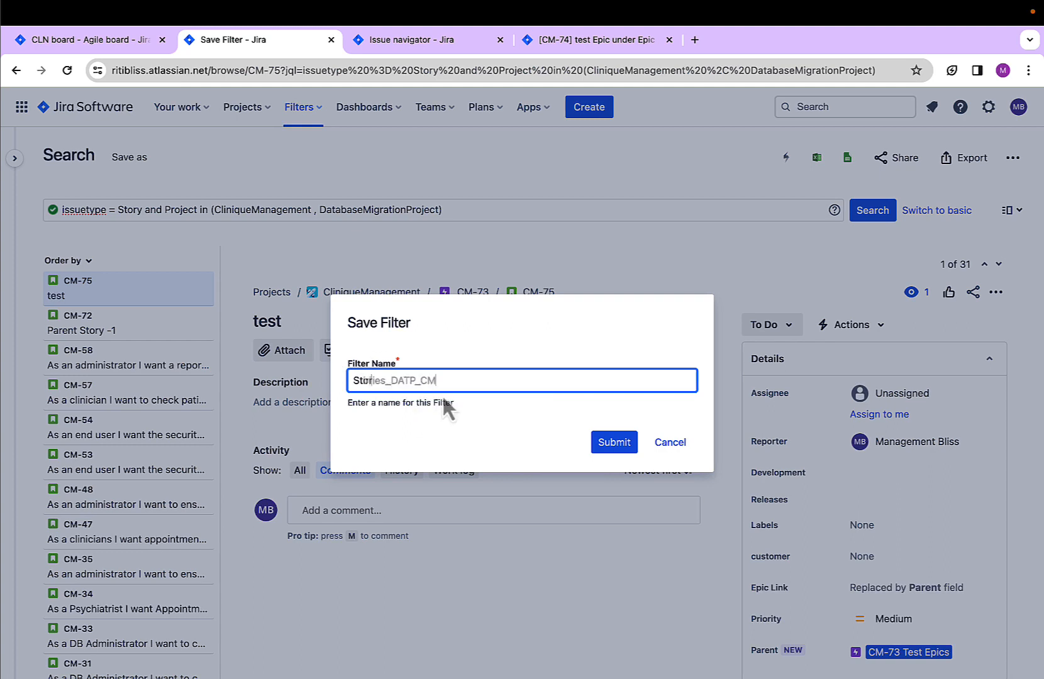
key(Tab)
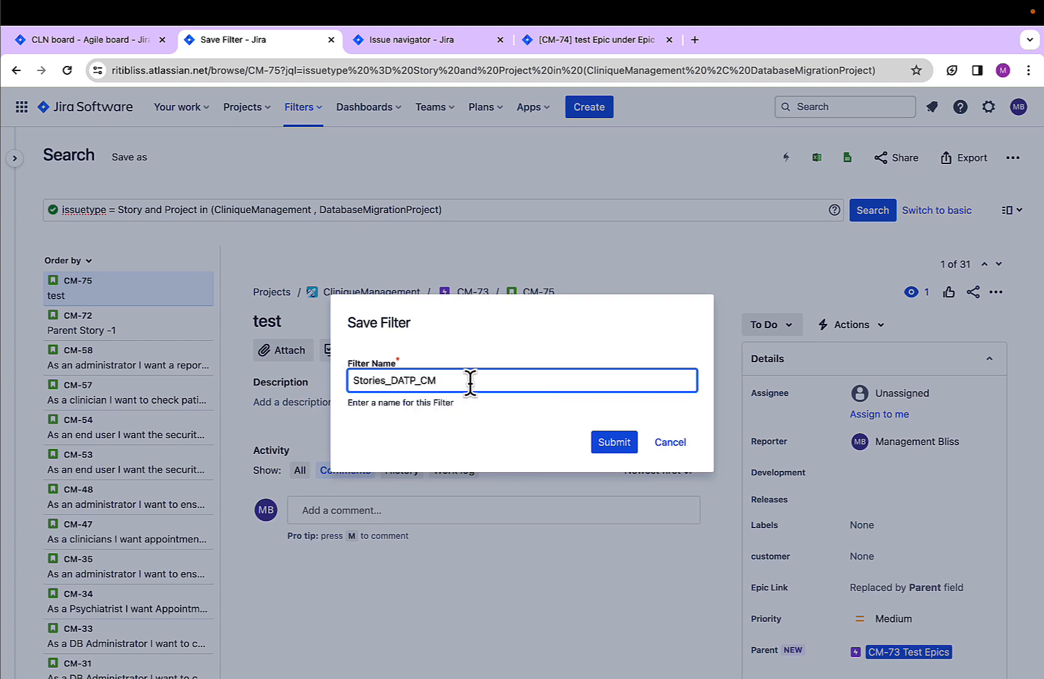
click(616, 445)
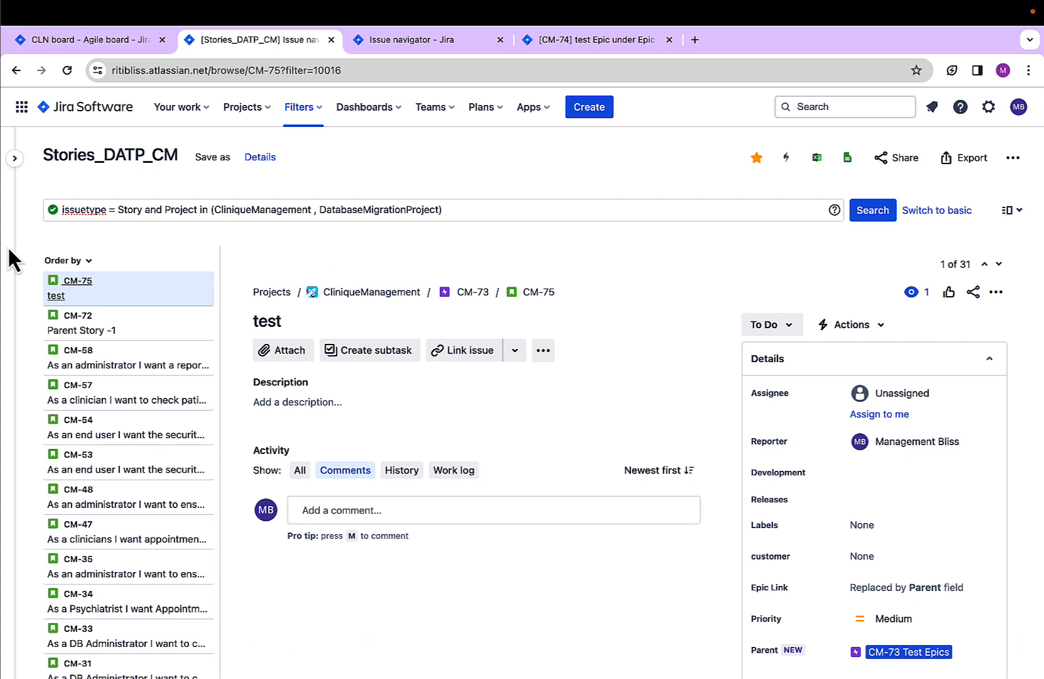
Copy the saved filter's name and go to the Dummy_DashBoard_DMAP dashboard
click(86, 154)
key(super+c)
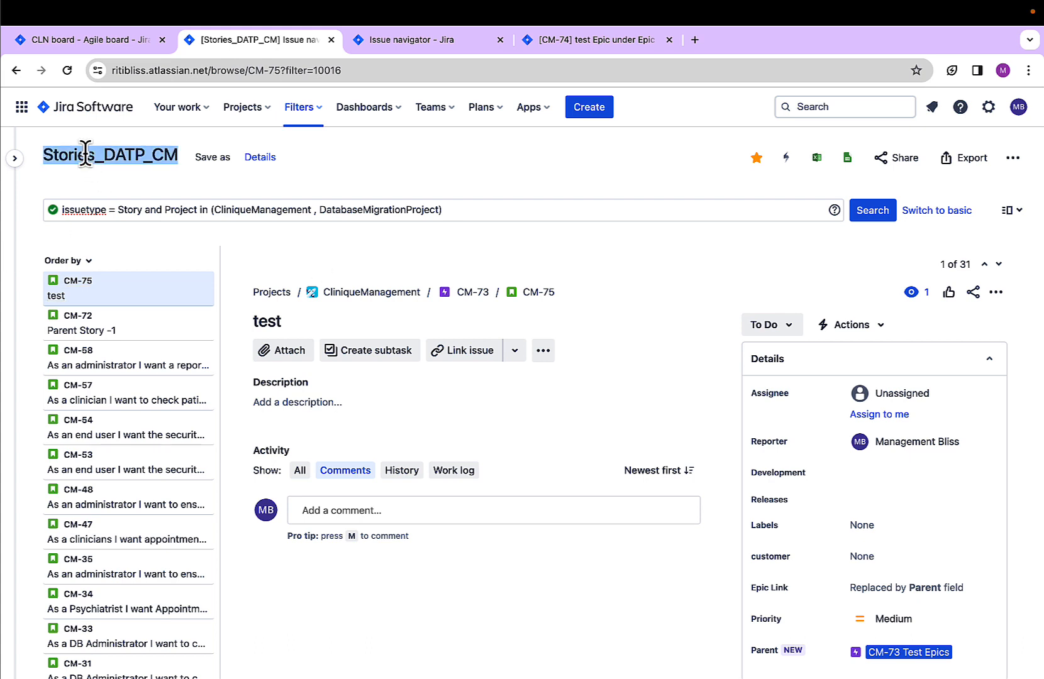
click(365, 108)
click(397, 221)
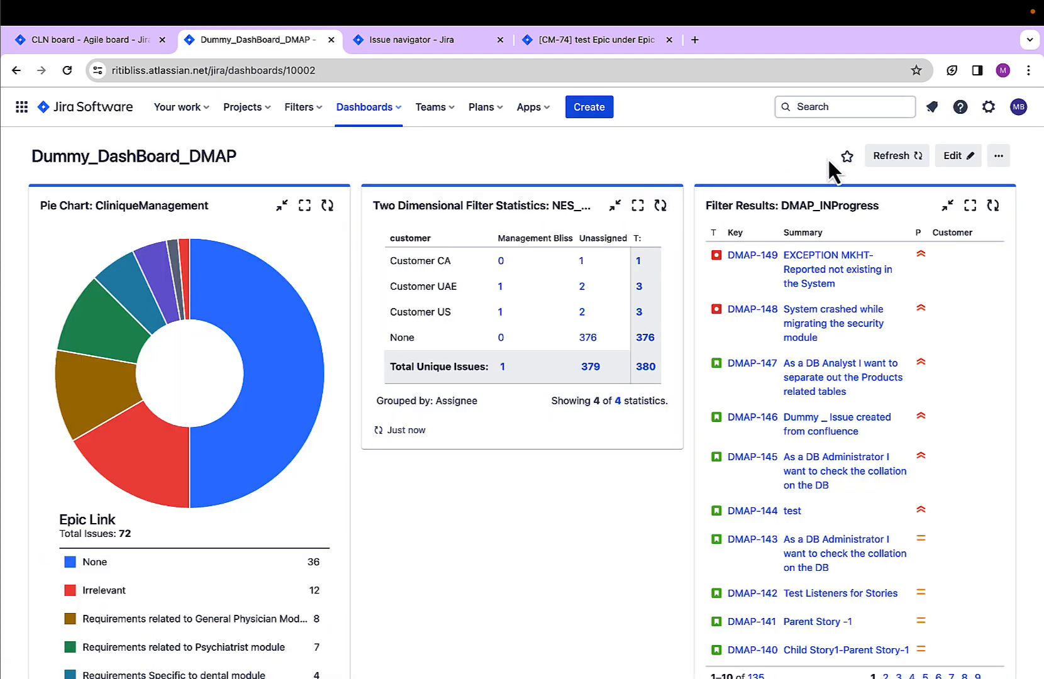
Start editing the dashboard, search the gadgets for pie and add a Pie Chart gadget
click(955, 155)
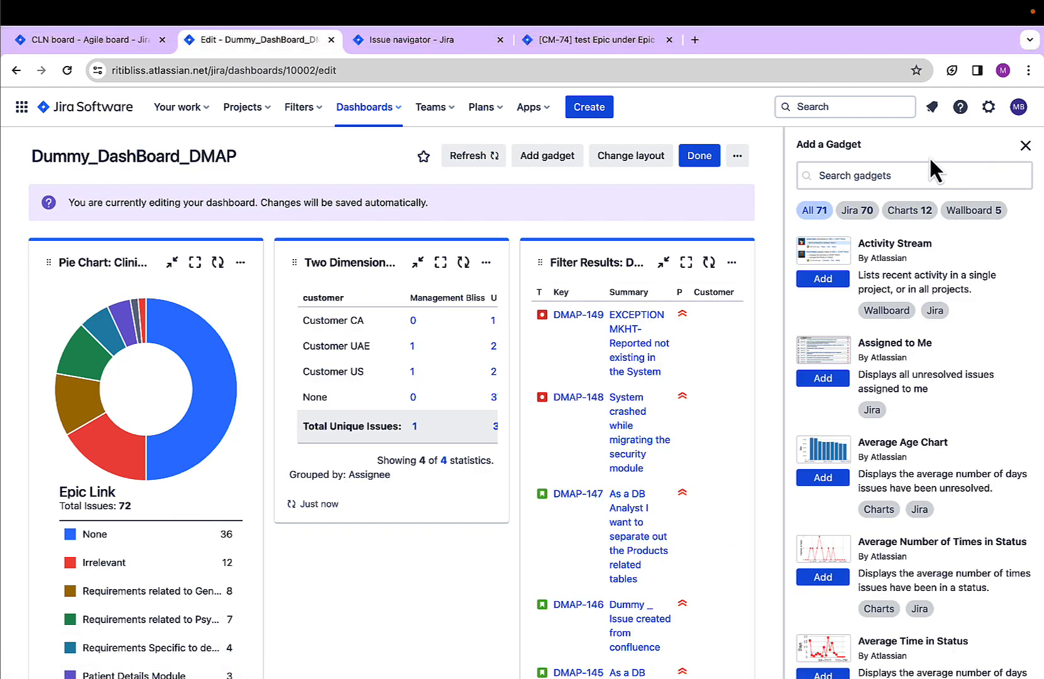
click(882, 174)
text(pies)
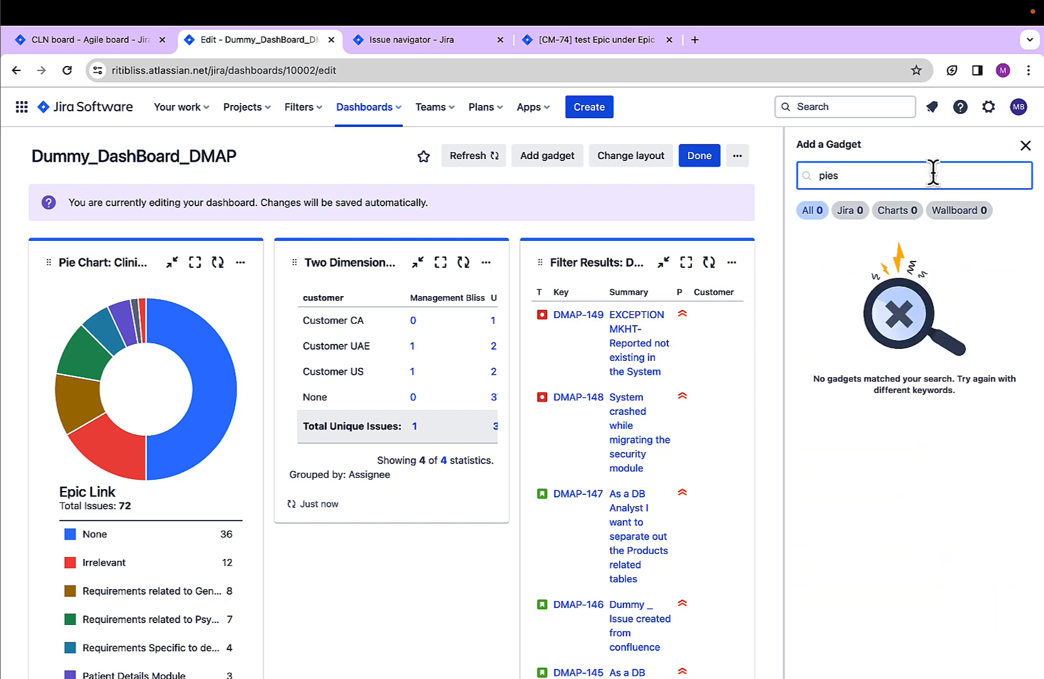
key(BackSpace)
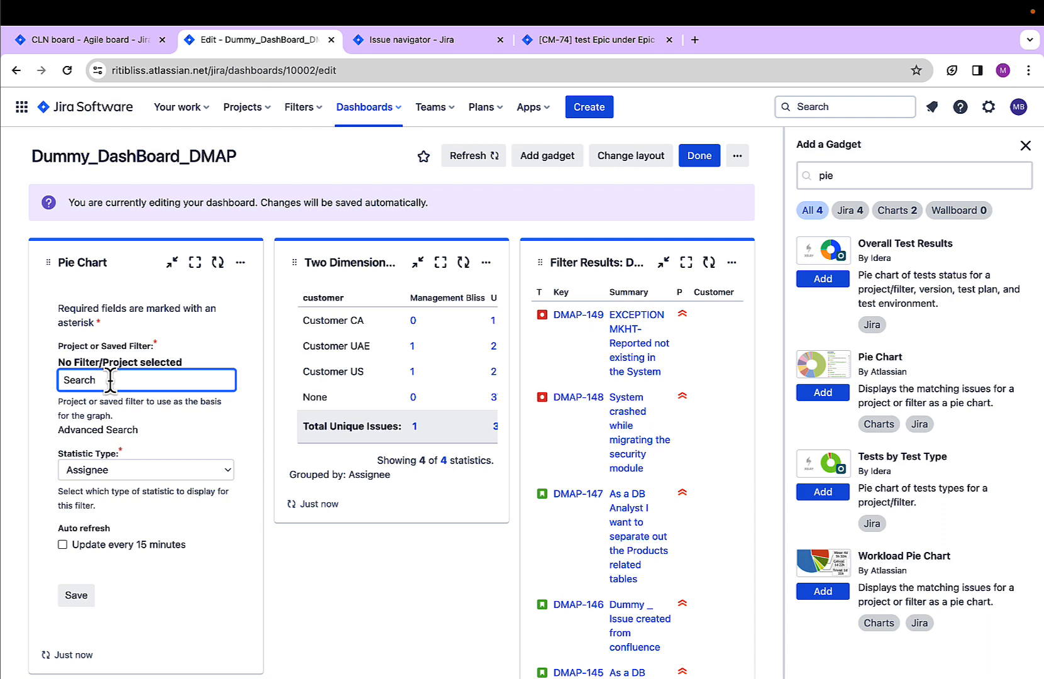
Save the new pie chart with the Stories_DATP_CM filter and Epic Link as statistic type, and maximize it
key(super+v)
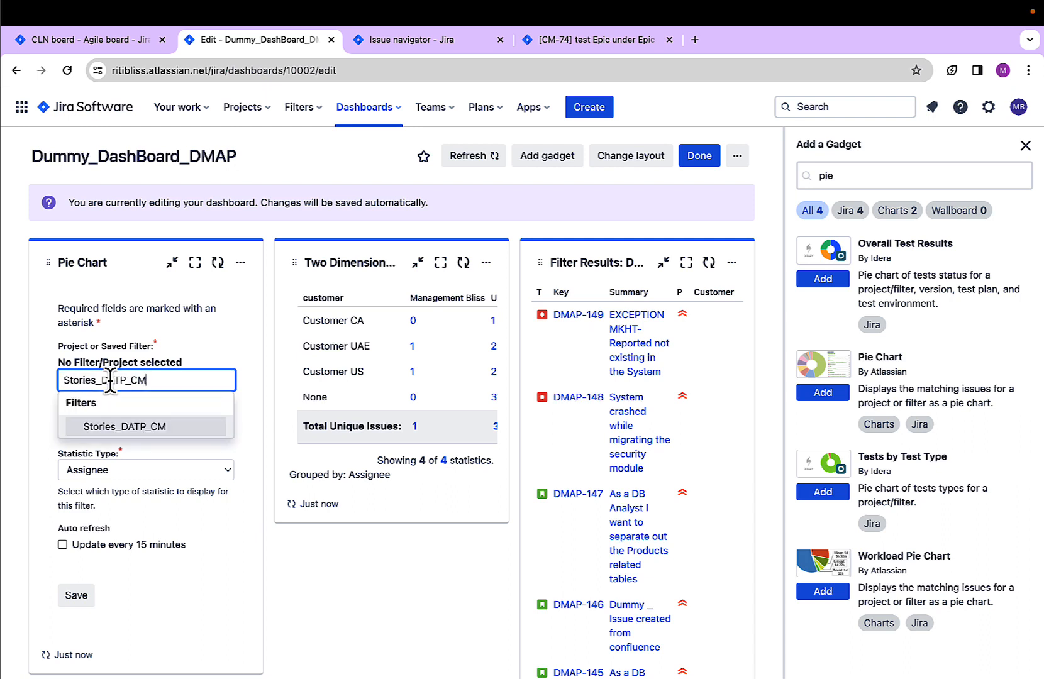
click(118, 427)
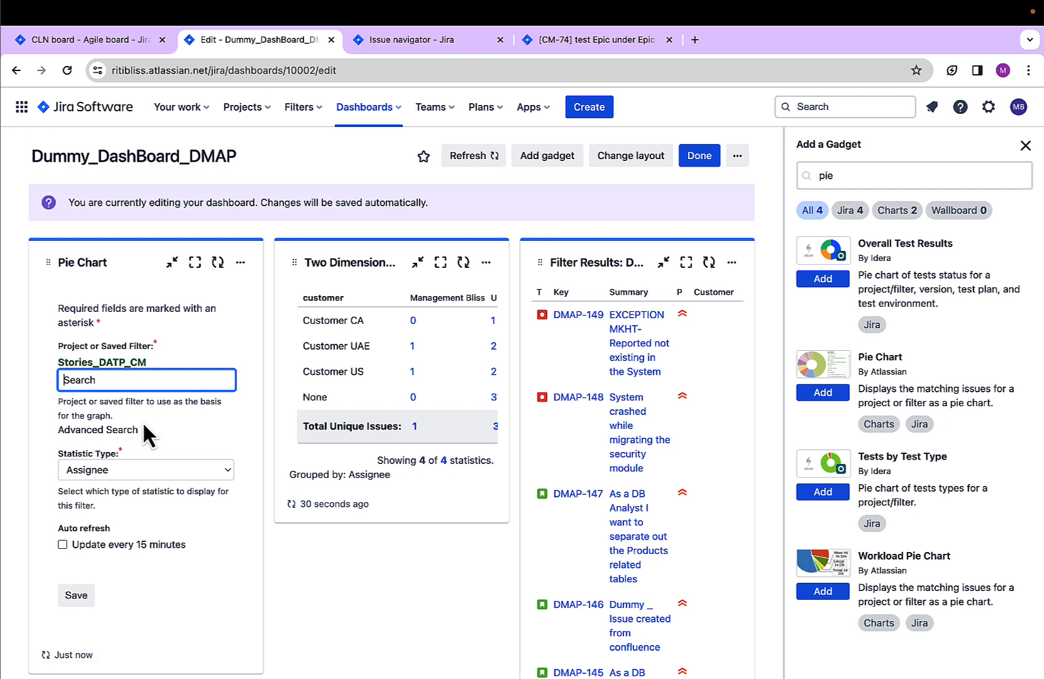
click(115, 471)
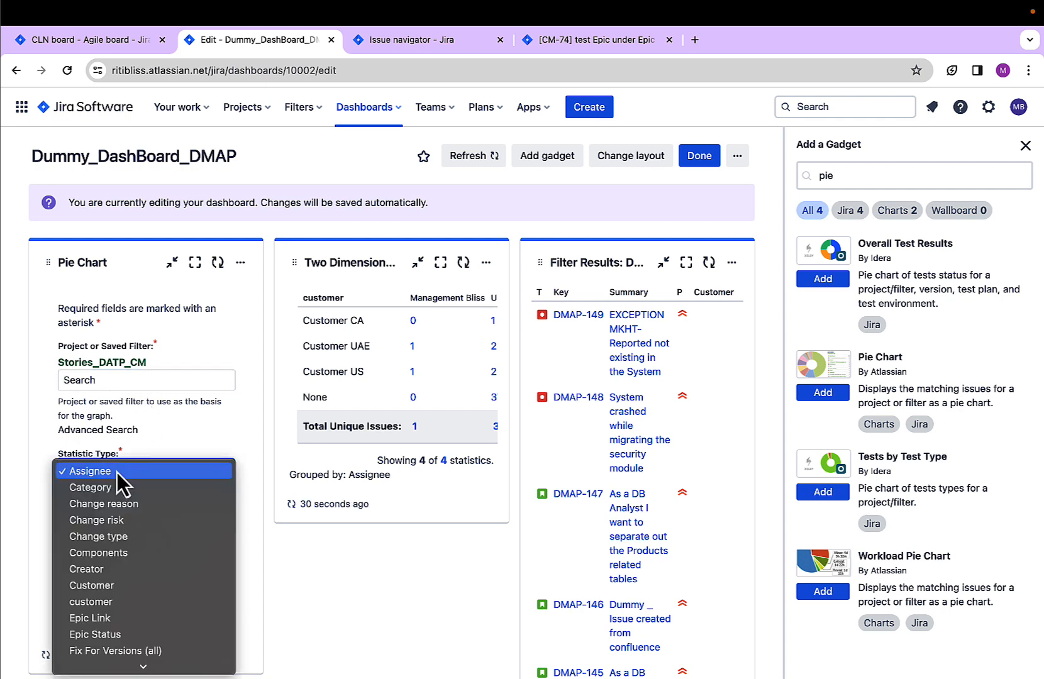
click(126, 617)
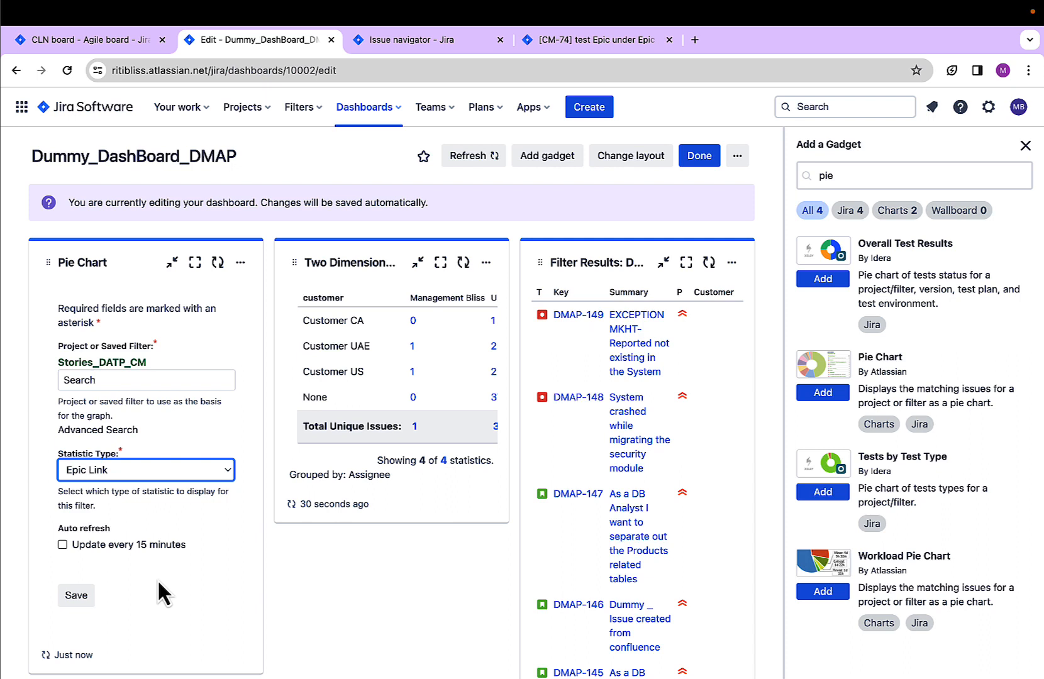
click(76, 596)
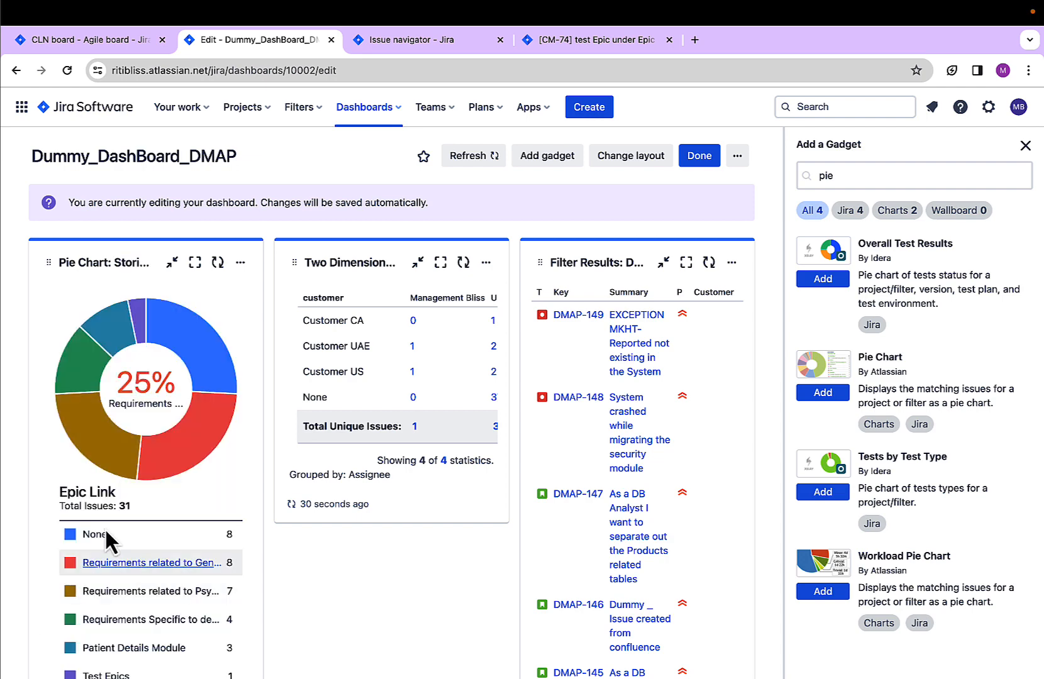
click(195, 263)
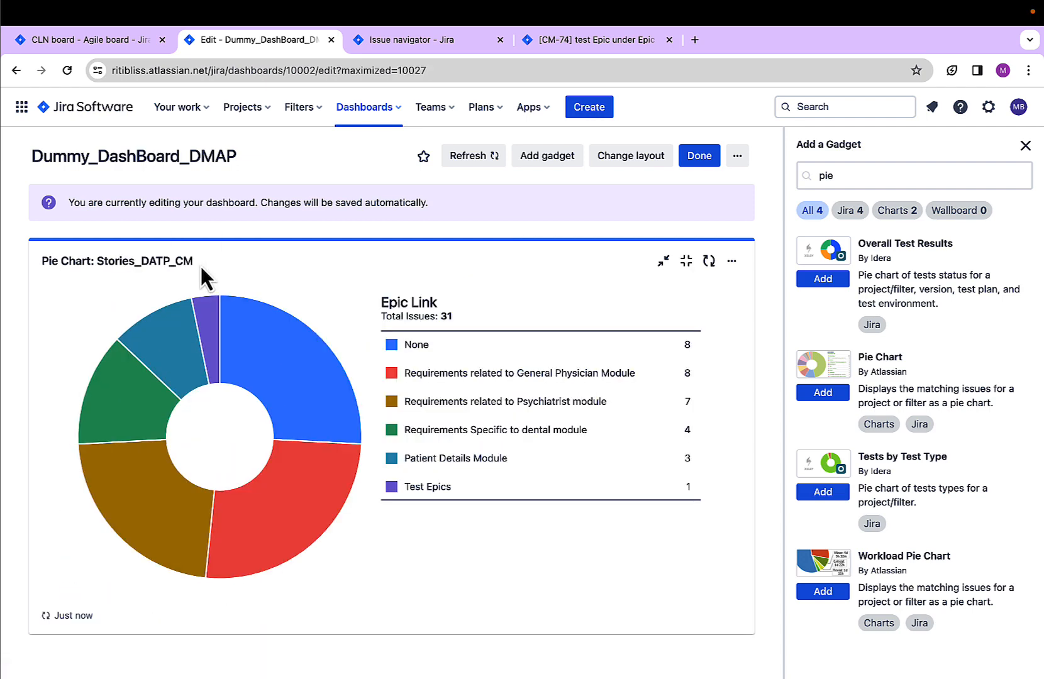